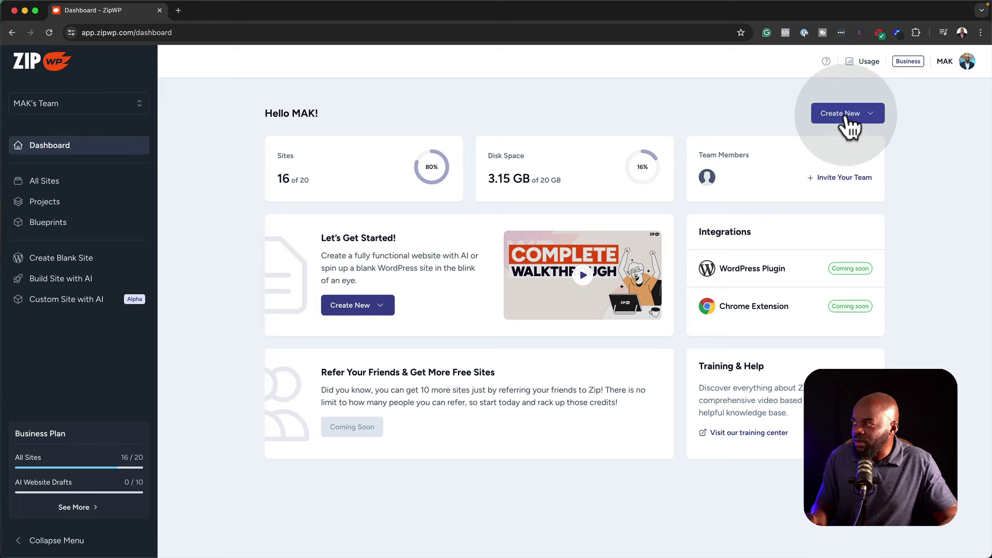
- Create a new blank website with the site label My Digital Product
left_click(848, 116)
left_click(842, 140)
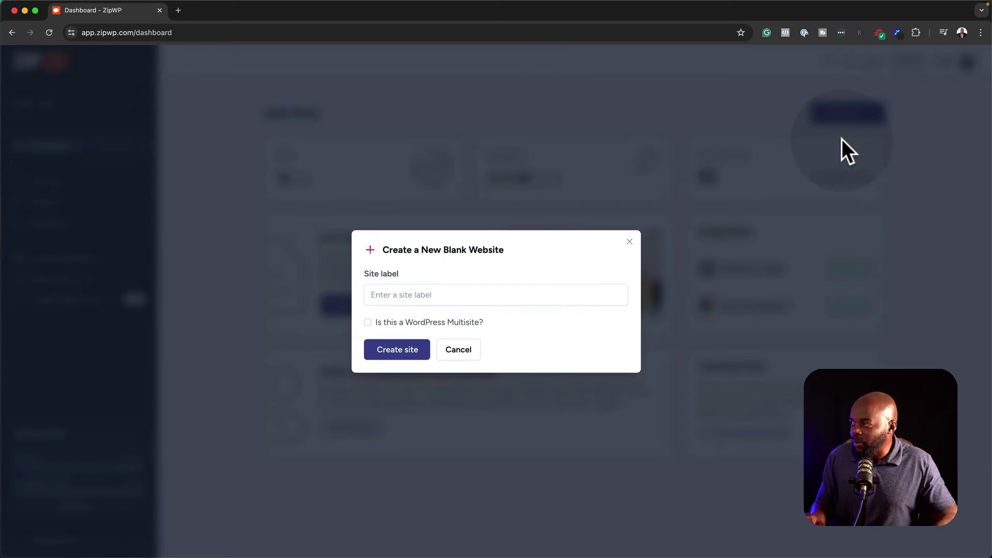
left_click(556, 294)
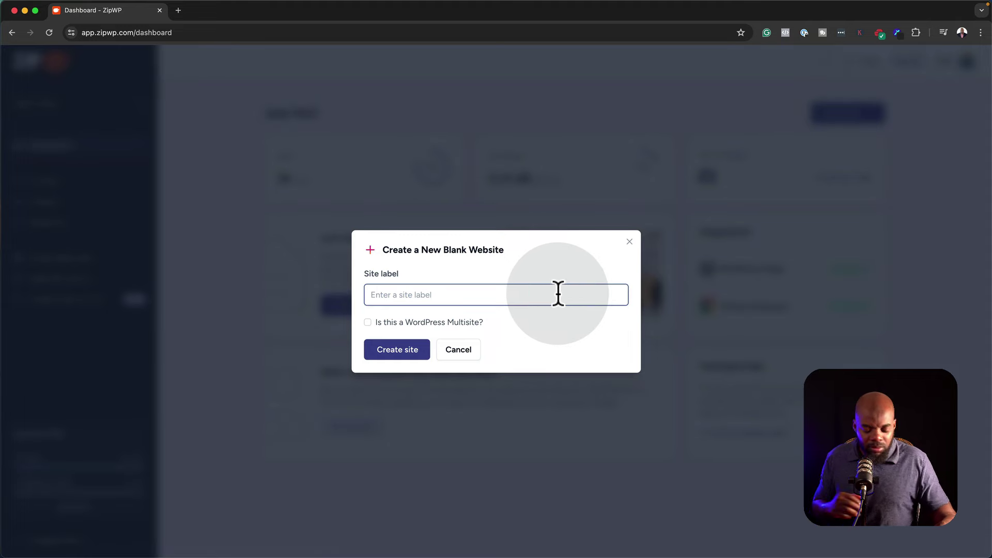
type("m")
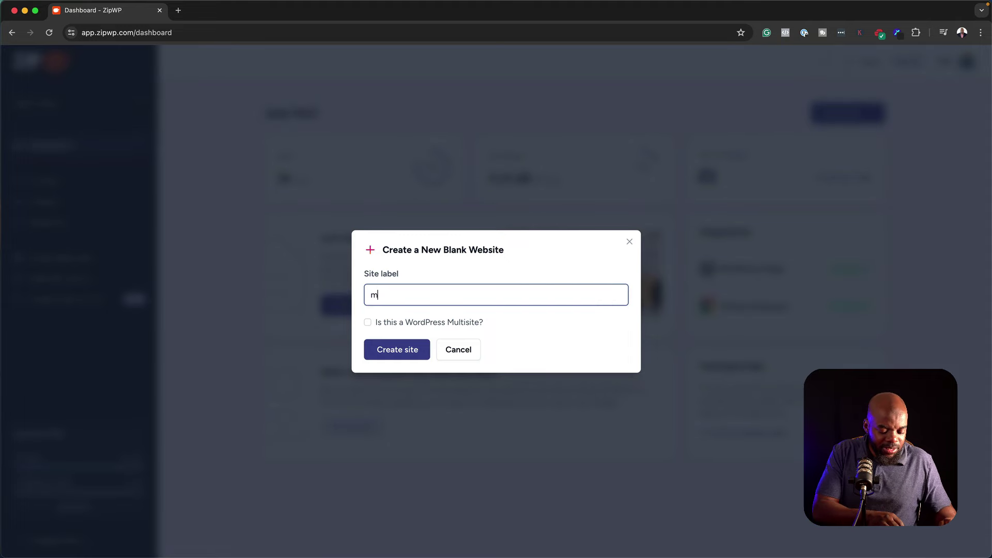
type("y Digital Product")
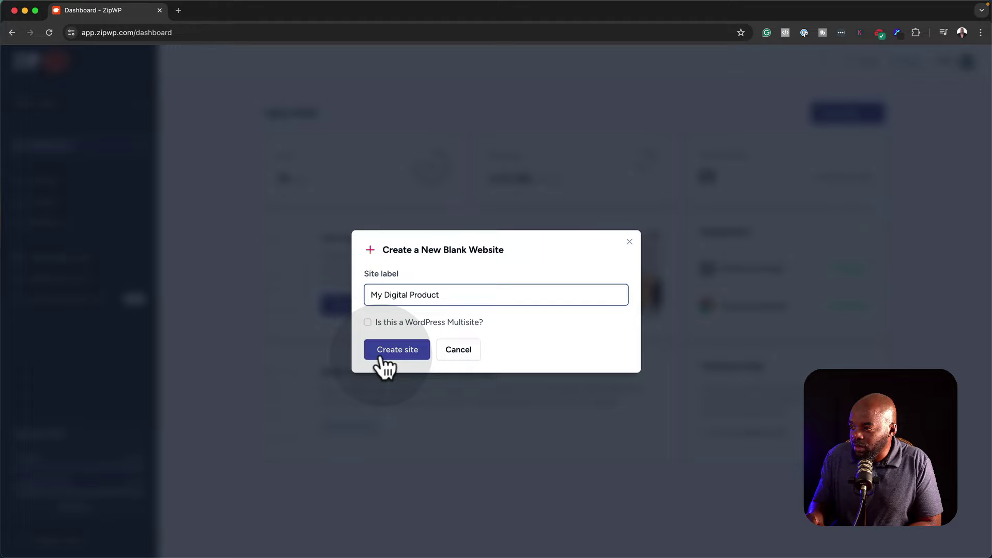
left_click(382, 355)
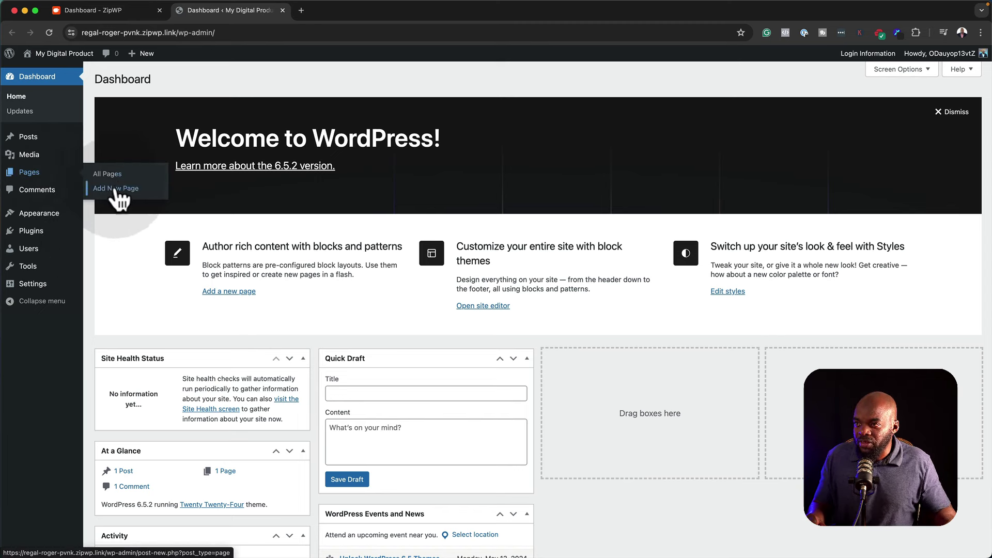
- Add a new page titled Home to the WordPress site and publish it
left_click(115, 189)
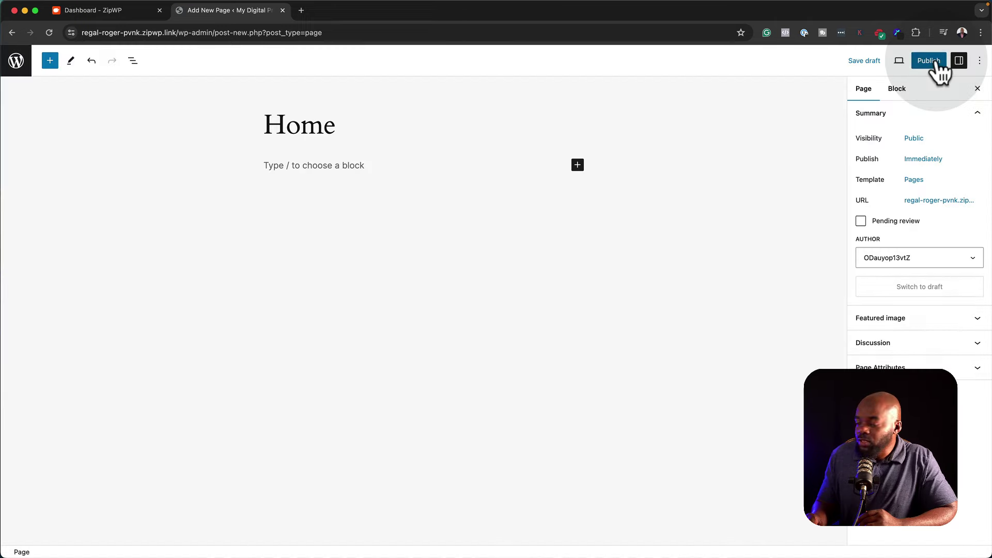
left_click(934, 61)
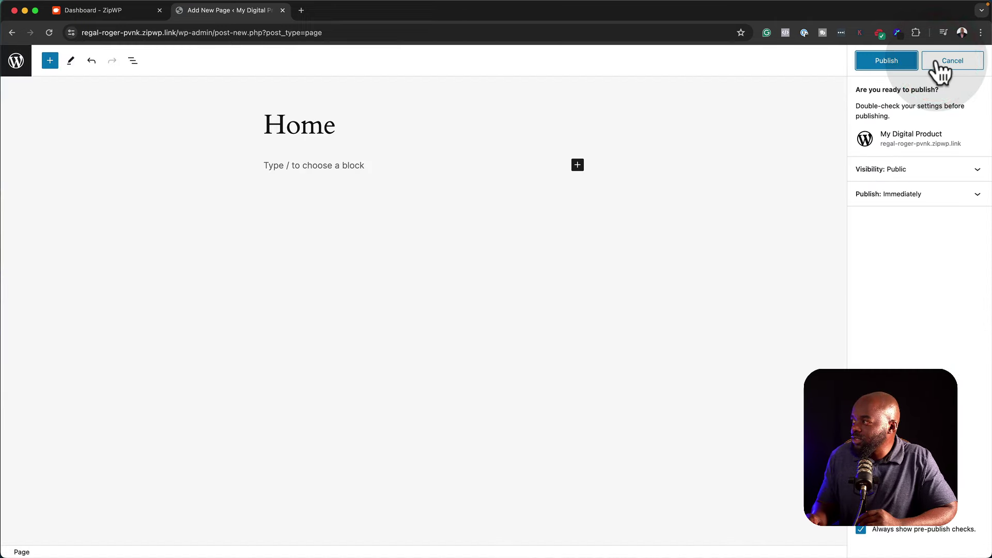
left_click(887, 60)
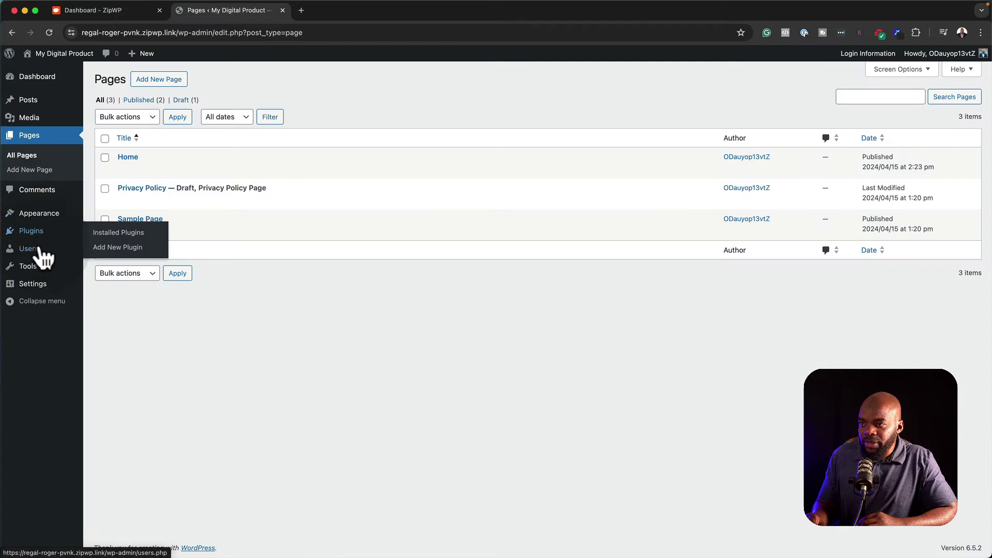
- Set the site's homepage to display a static page, choosing Home as the homepage, in the reading settings
mouse_move(41, 287)
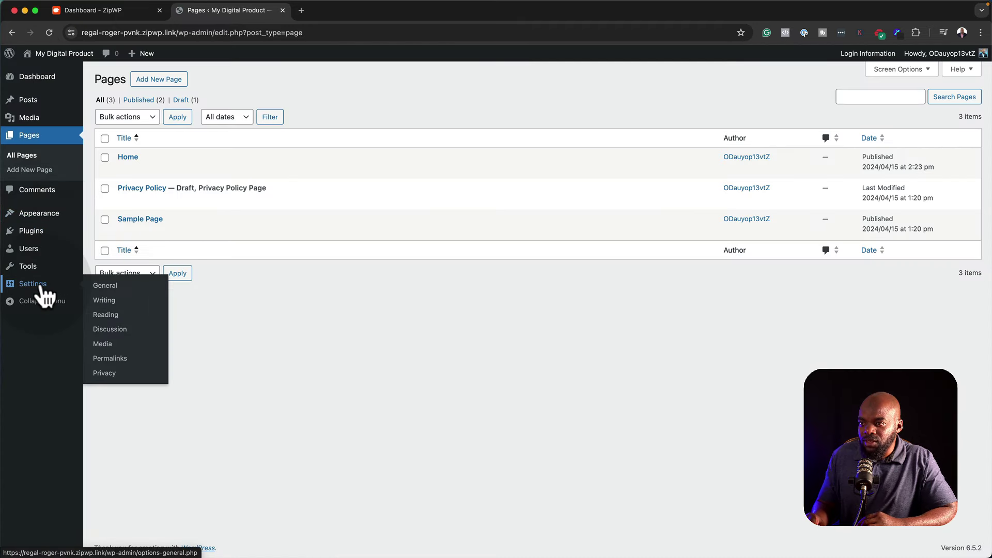
left_click(114, 316)
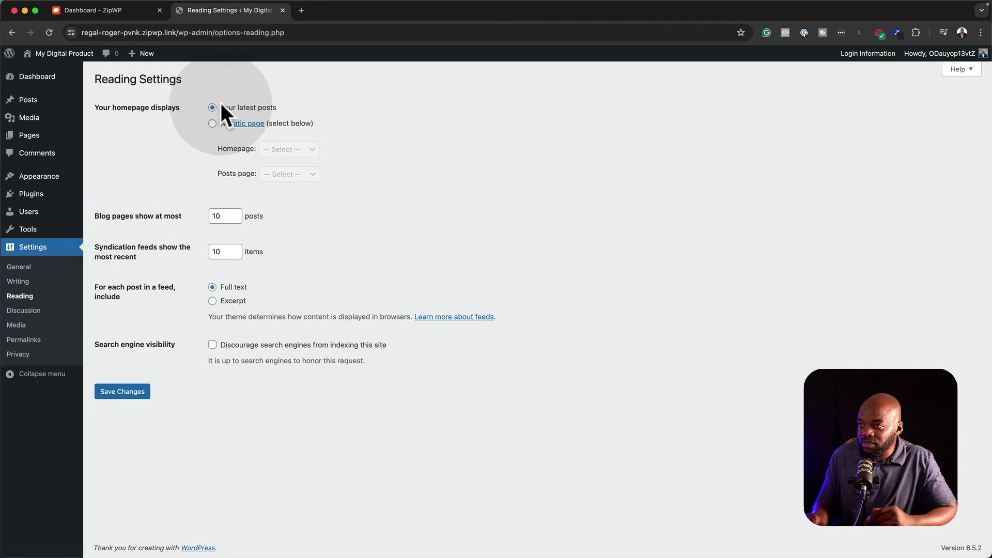
left_click(212, 123)
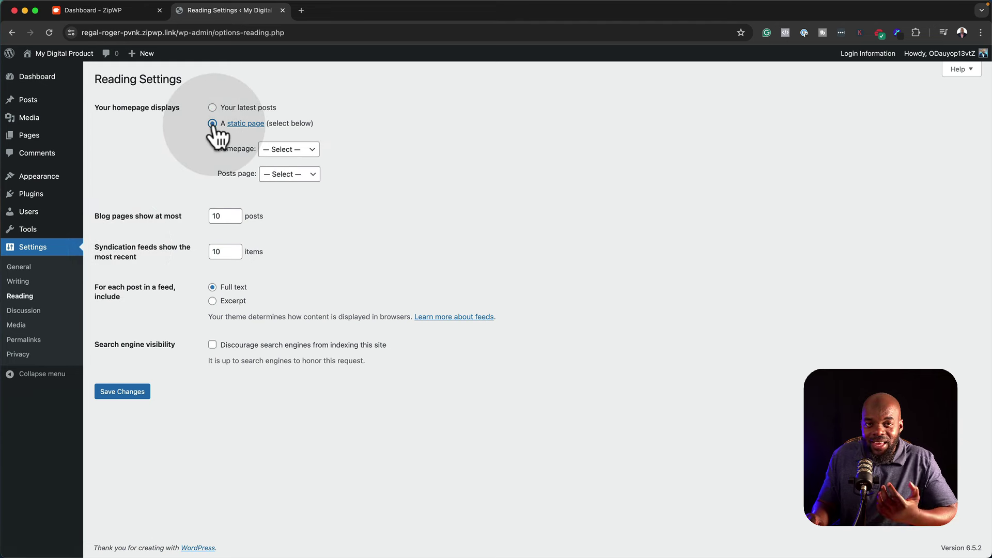
left_click(309, 150)
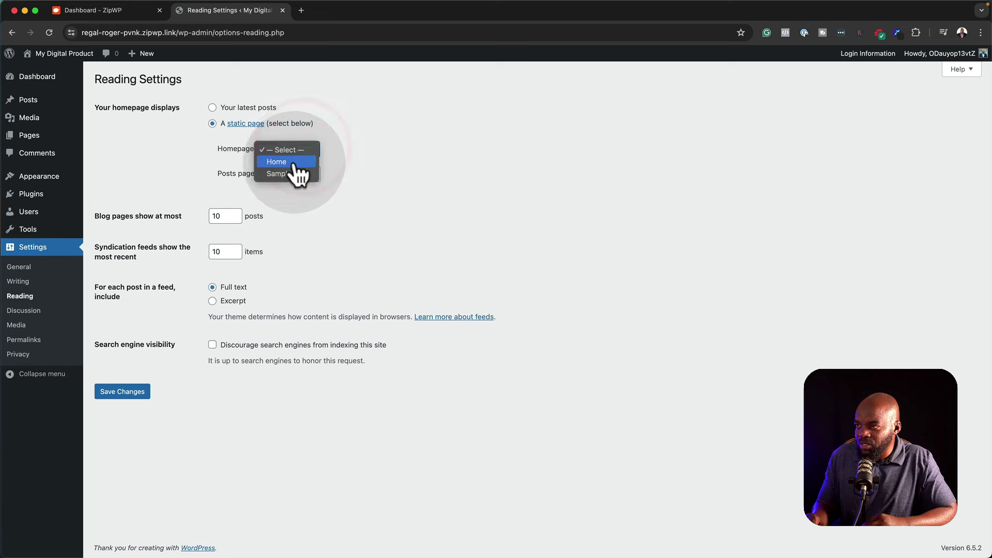
left_click(294, 163)
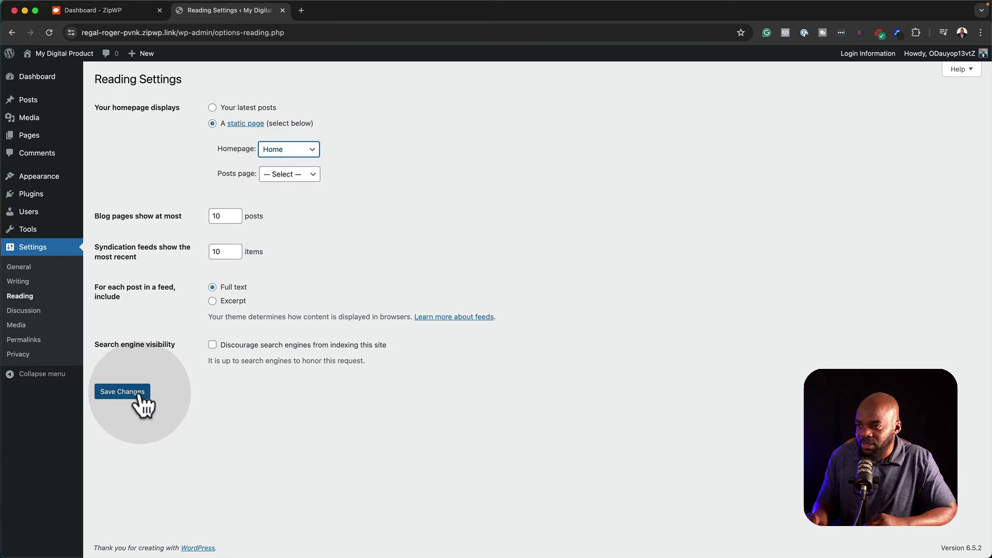
- Install and activate the Astra theme from the popular themes
mouse_move(47, 178)
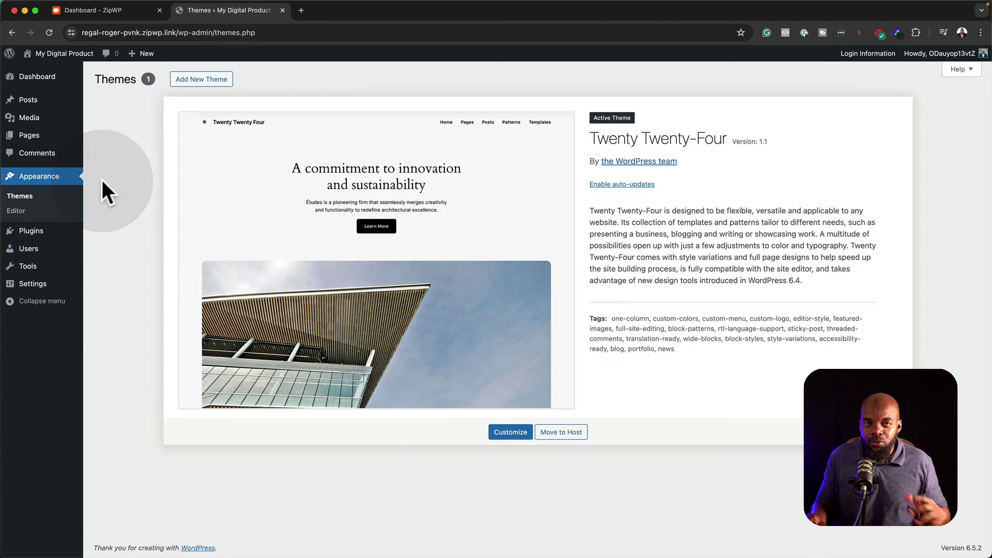
left_click(207, 82)
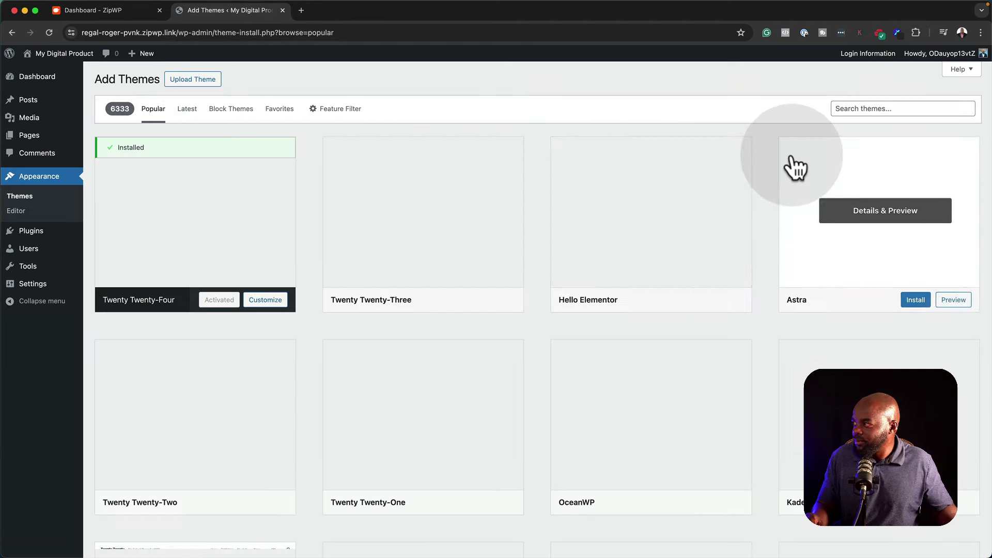
left_click(844, 108)
mouse_move(885, 299)
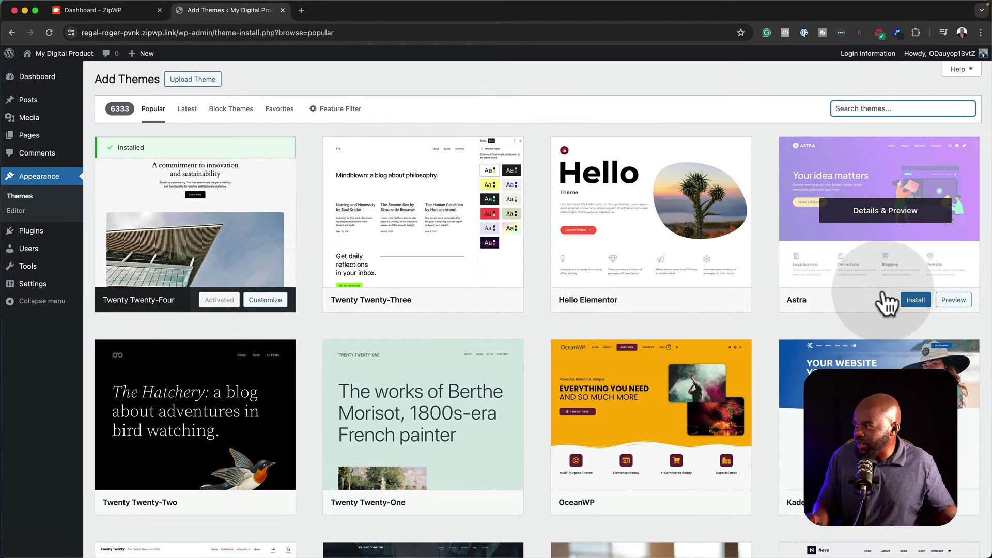
left_click(916, 300)
left_click(917, 301)
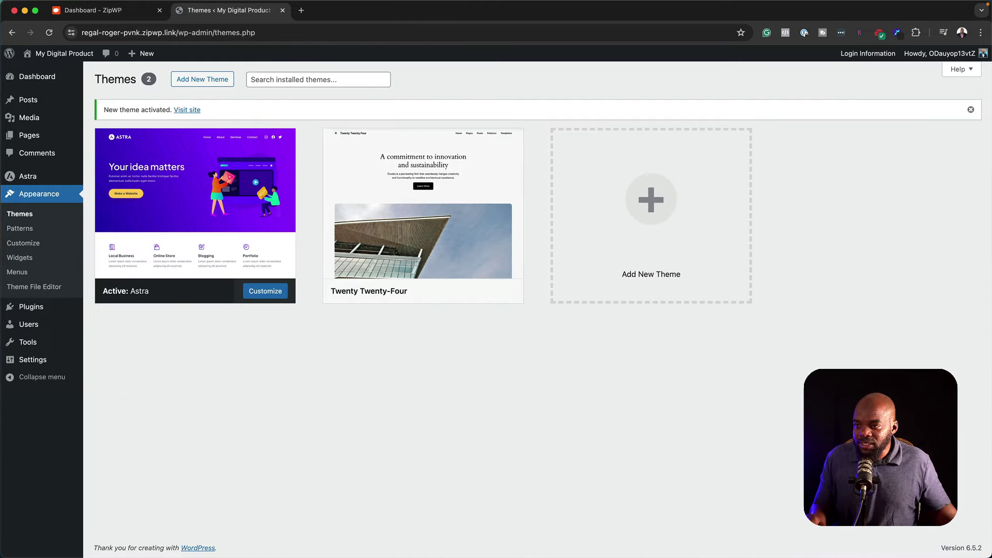
- Search the plugin directory for spectra, then install and activate the Spectra – WordPress Gutenberg Blocks plugin
mouse_move(42, 309)
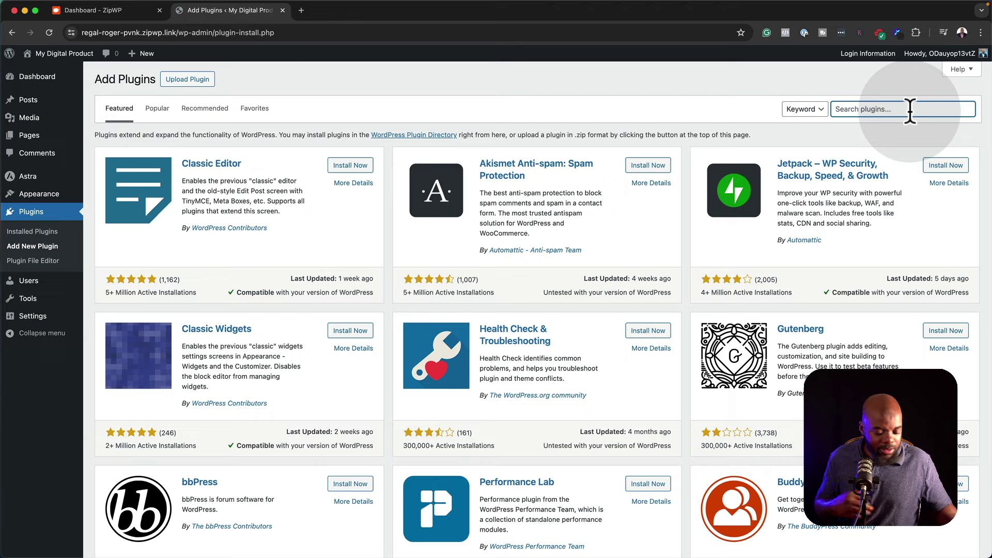
type("spectra")
left_click(343, 167)
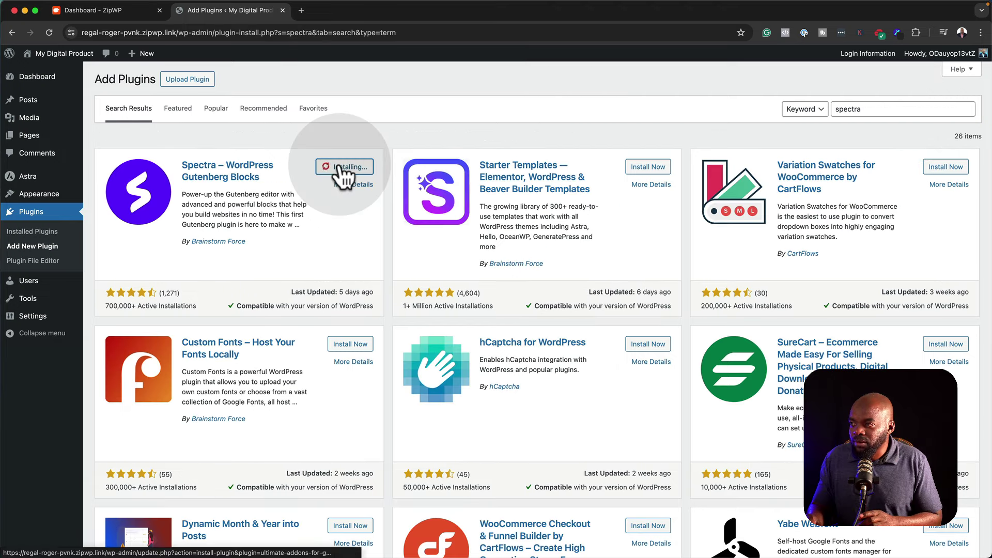
left_click(345, 168)
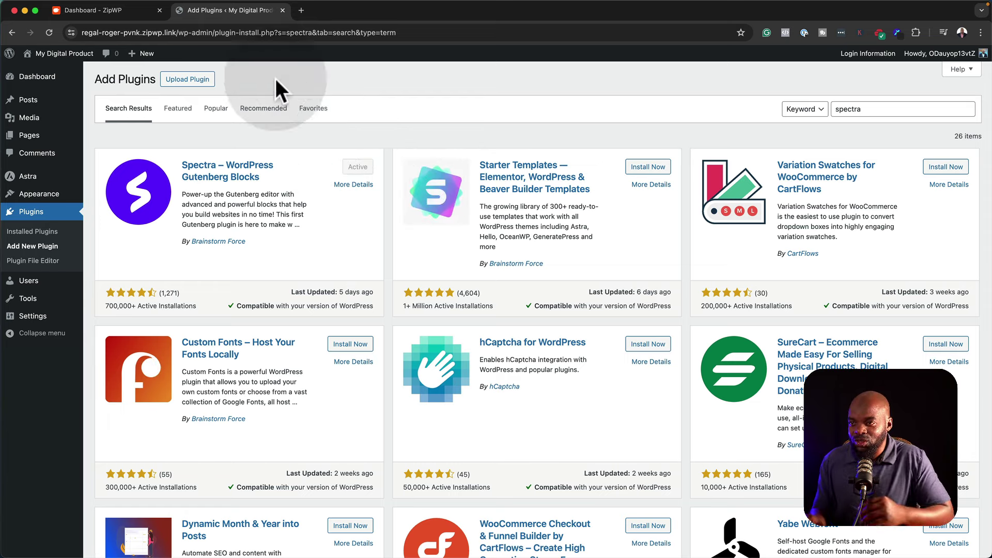
- Search the plugin directory for surecart, then install and activate the SureCart ecommerce plugin
double_click(854, 109)
type("surecart")
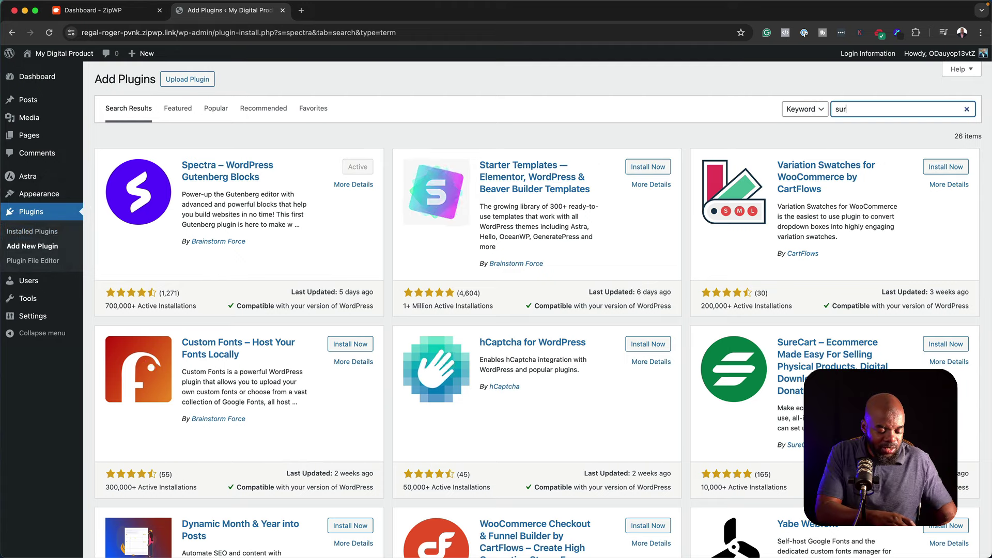
left_click(356, 168)
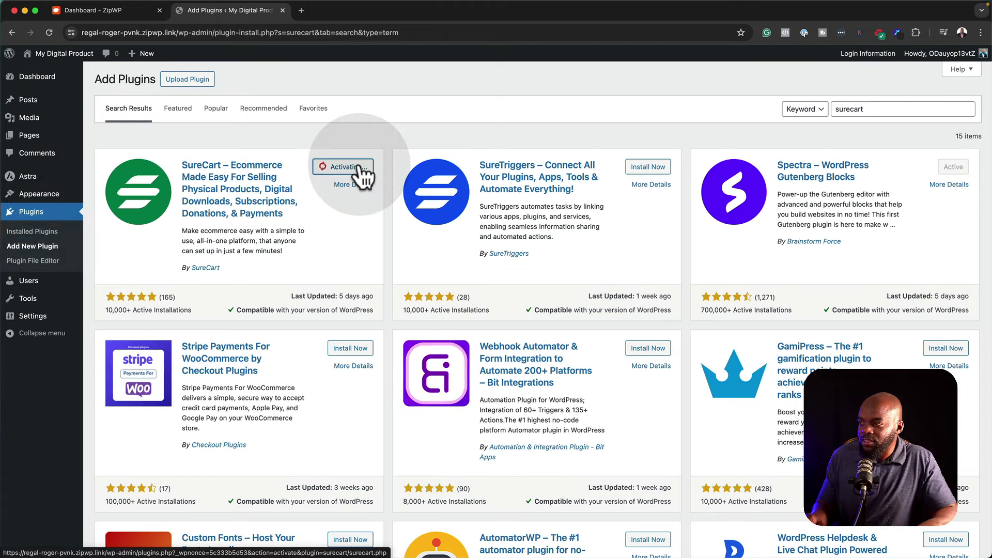
left_click(350, 170)
- Start SureCart's setup and choose to create a new store
mouse_move(31, 209)
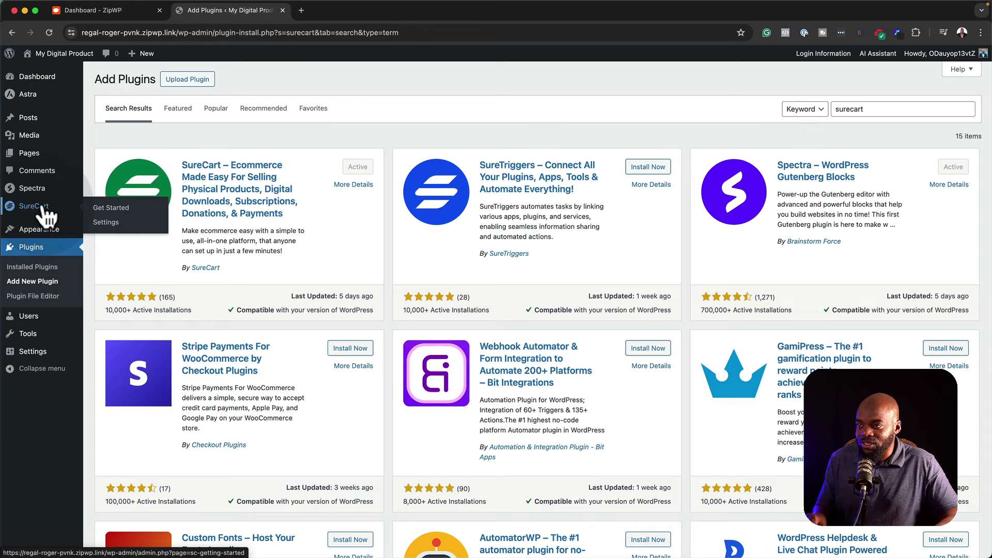
left_click(126, 209)
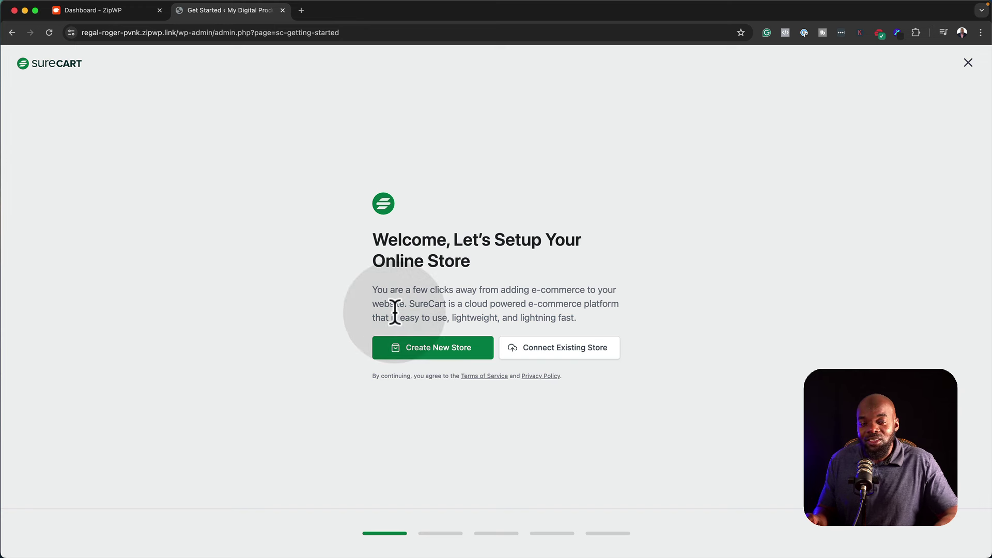
left_click(436, 349)
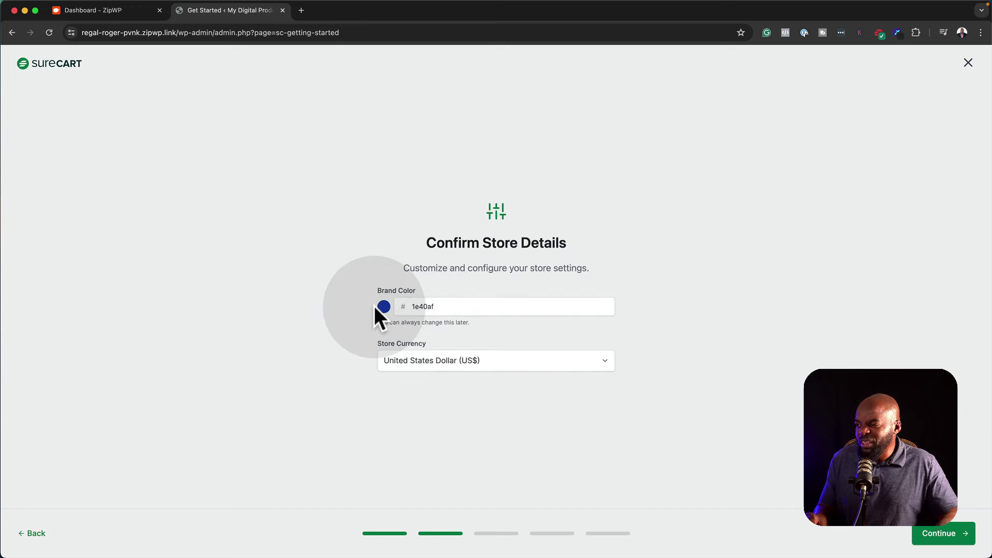
- Set the store's brand color to 40528e and continue with United States Dollar (US$) as the store currency
left_click(385, 308)
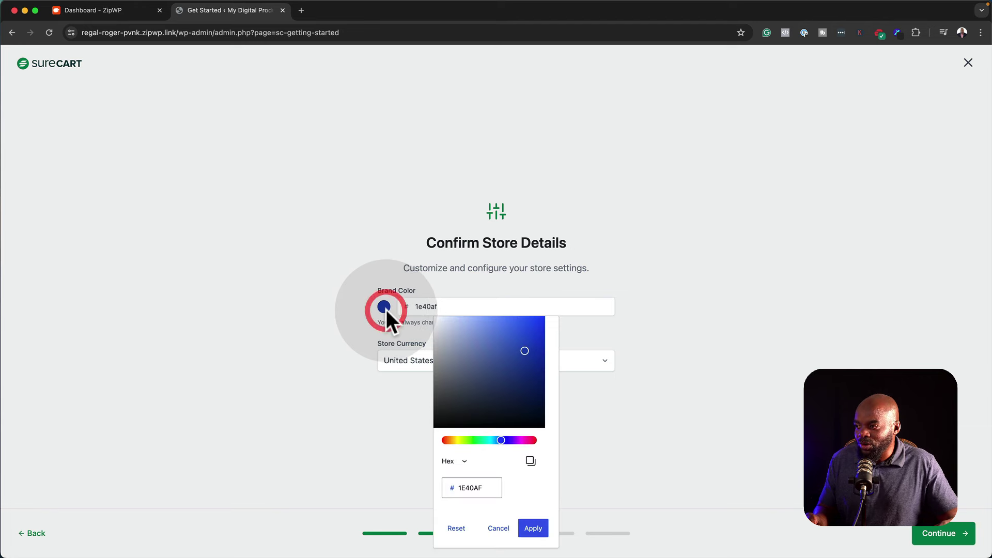
left_click(494, 366)
left_click(323, 286)
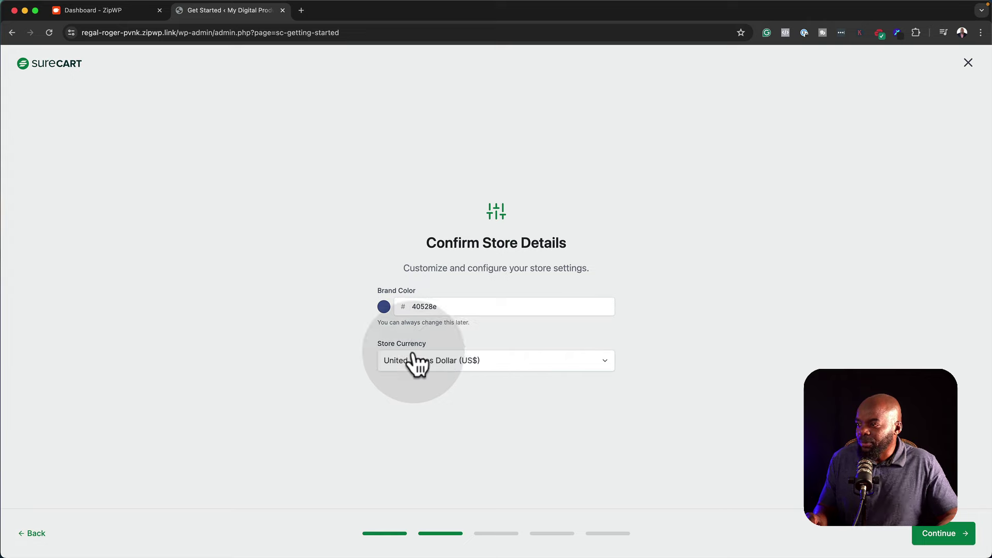
left_click(555, 360)
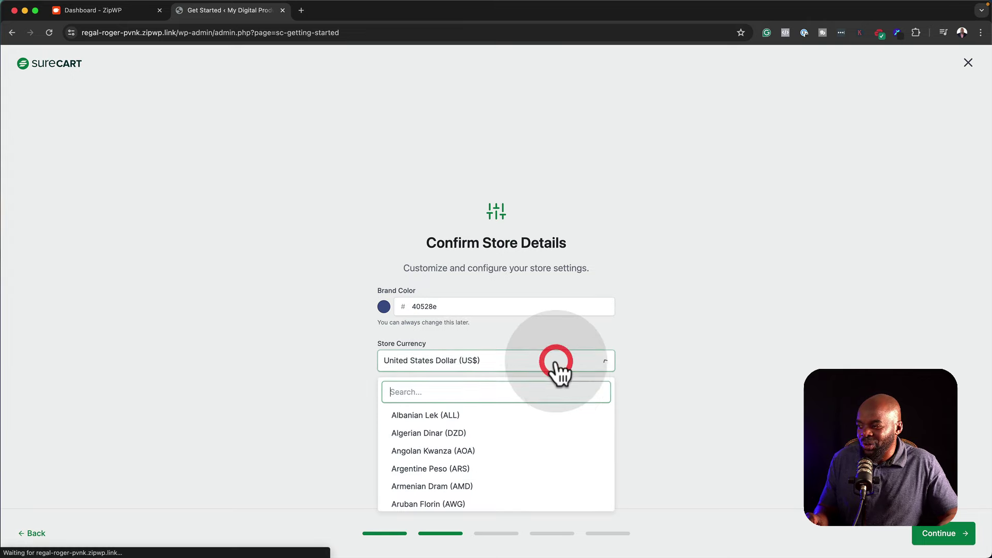
scroll(573, 431, "down", 10)
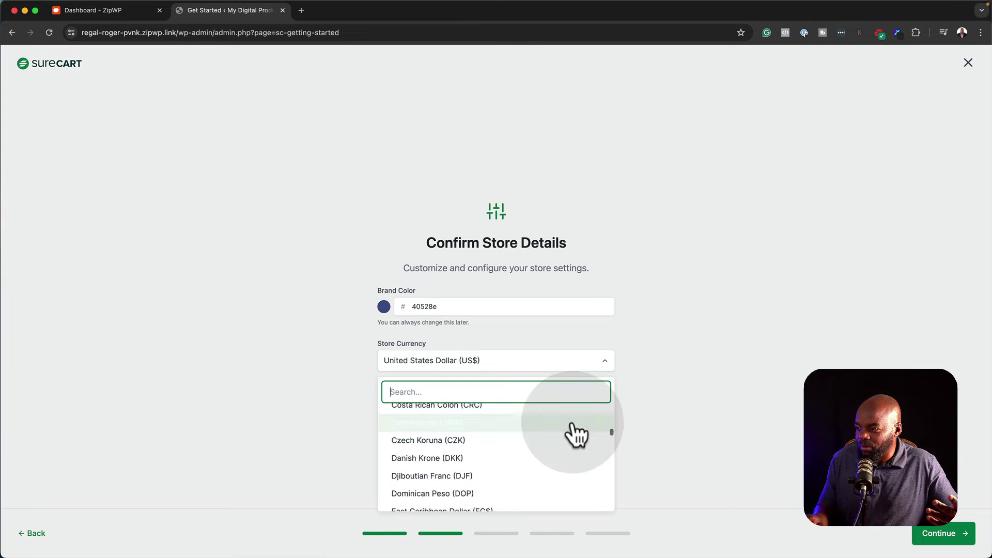
scroll(568, 434, "down", 10)
left_click(933, 540)
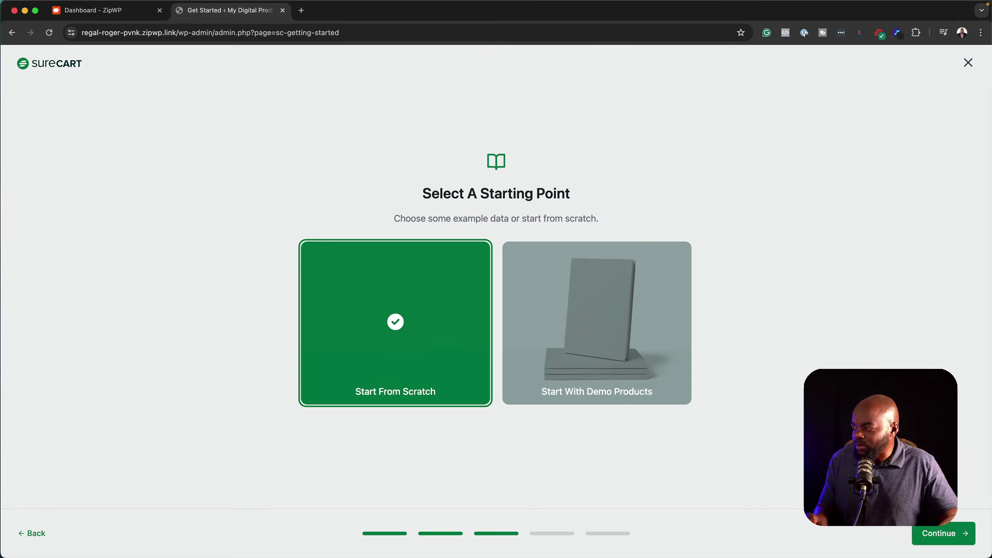
- Start the store from scratch without demo products and accept the e-mail address for store notifications
left_click(946, 538)
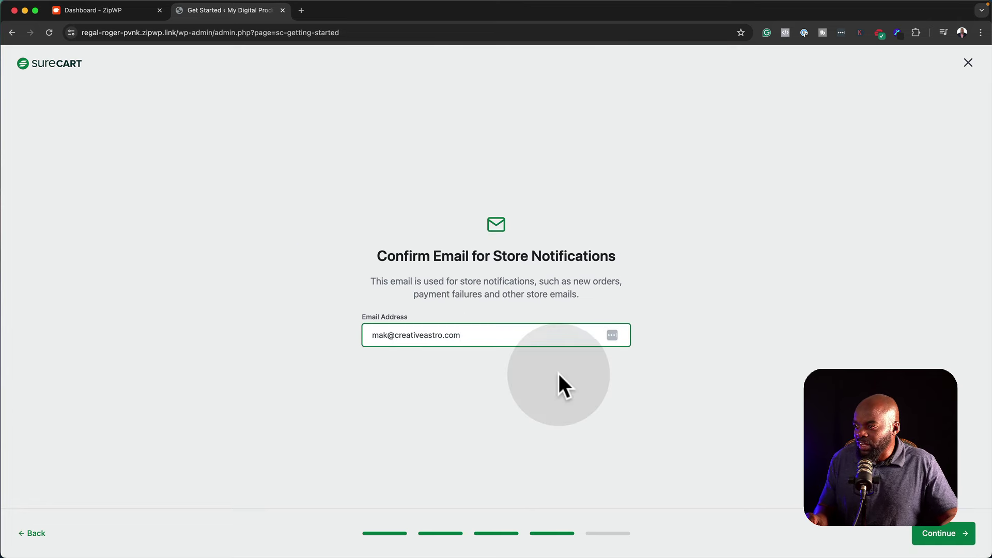
left_click(933, 542)
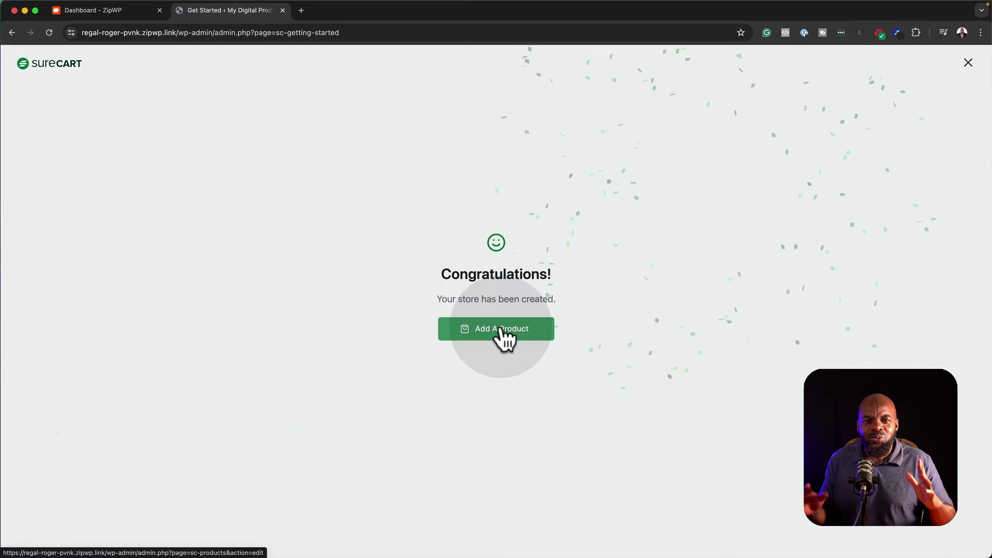
- Create a product named Baking Mastery and fill its description with Lorem ipsum placeholder text
left_click(501, 331)
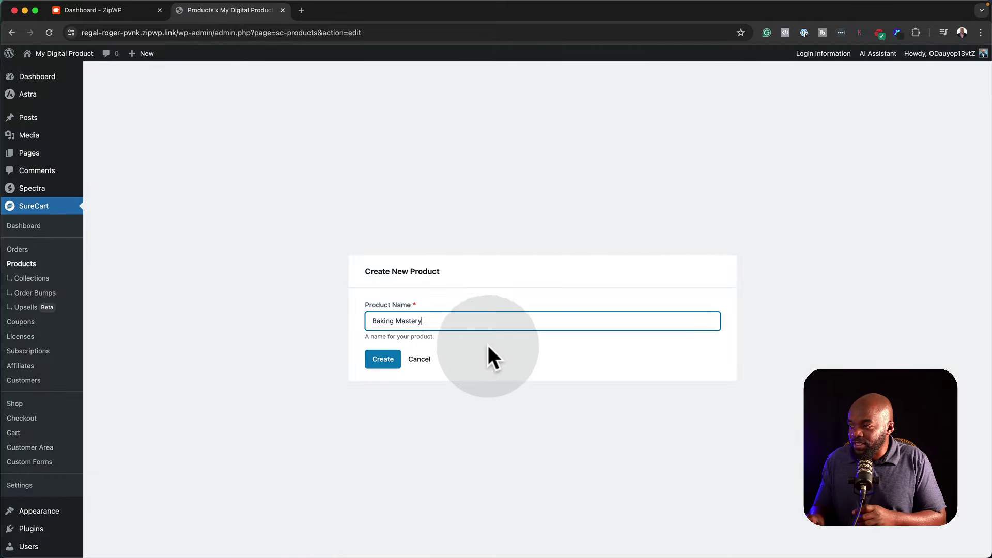
left_click(384, 362)
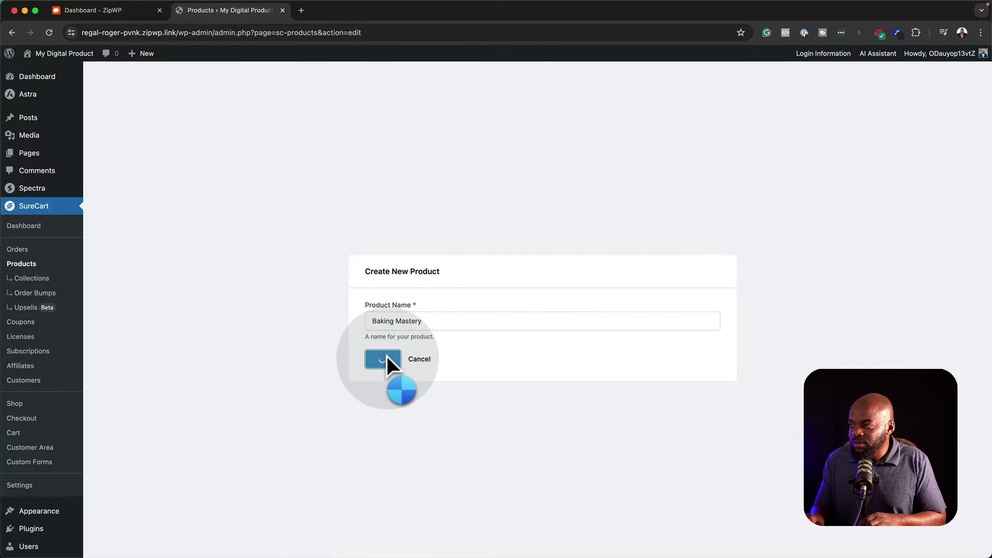
type("Lorem ipsum dolor sit amet, consectetuer adipiscing elit. Donec odio. Quisque volutpat mattis eros. Nullam malesuada erat ut turpis. Suspendisse urna nibh viverra non semper suscipit posuere a pede.\\nDonec nec justo eget felis facilisis fermentum. Aliquam porttitor mauris sit amet orci. Aenean dignissim pellentesque felis.")
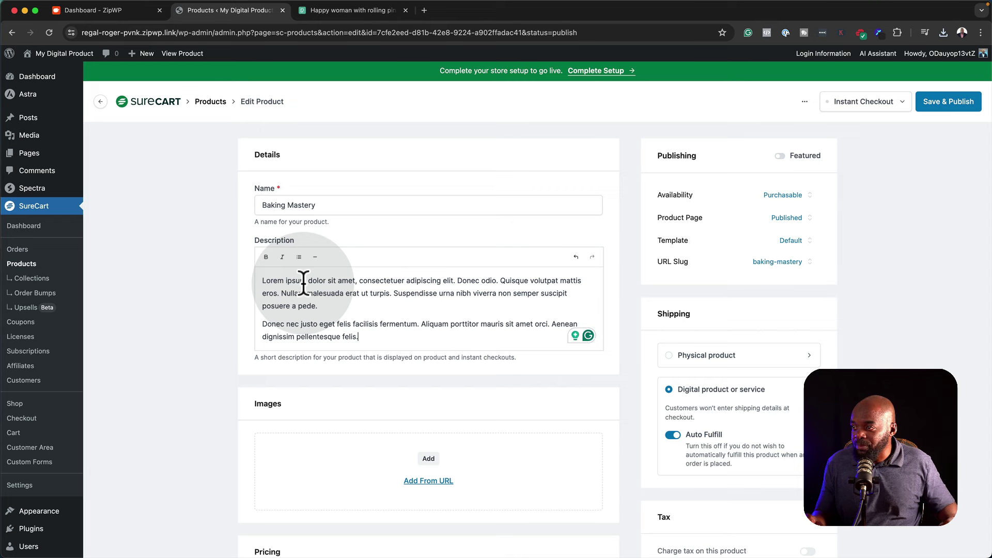
- Complete the SureCart store setup with the prefilled store details and return to the WordPress site
scroll(454, 465, "down", 1)
scroll(473, 420, "down", 1)
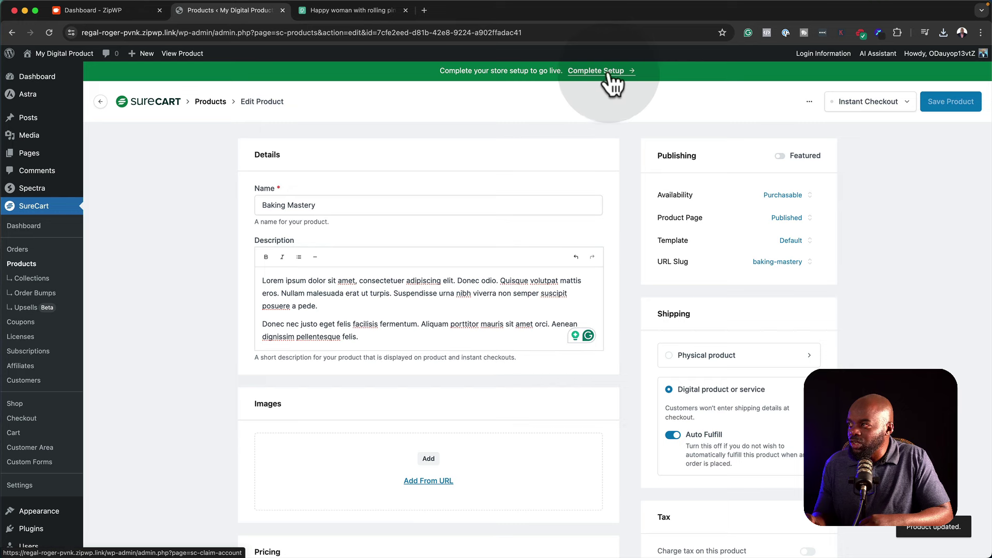
left_click(612, 74)
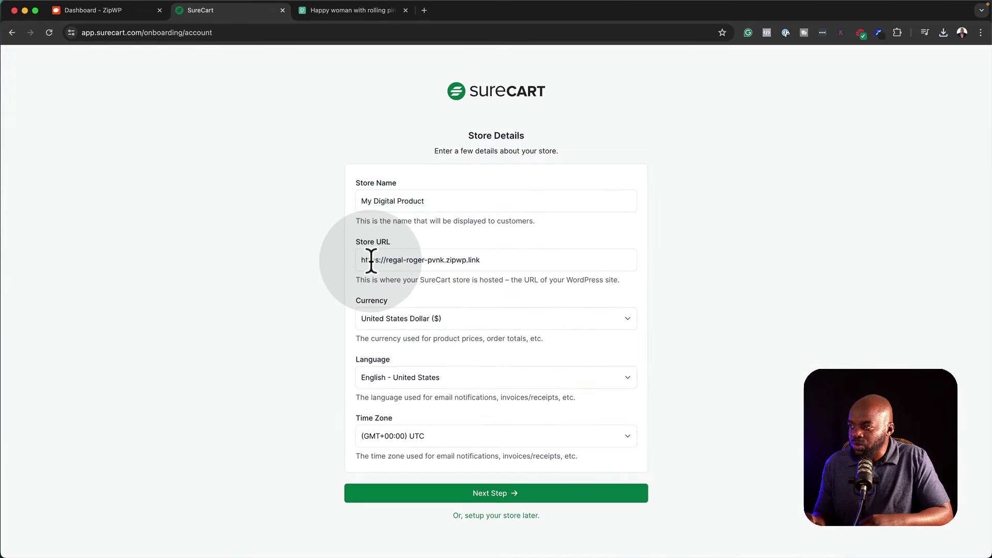
left_click(499, 495)
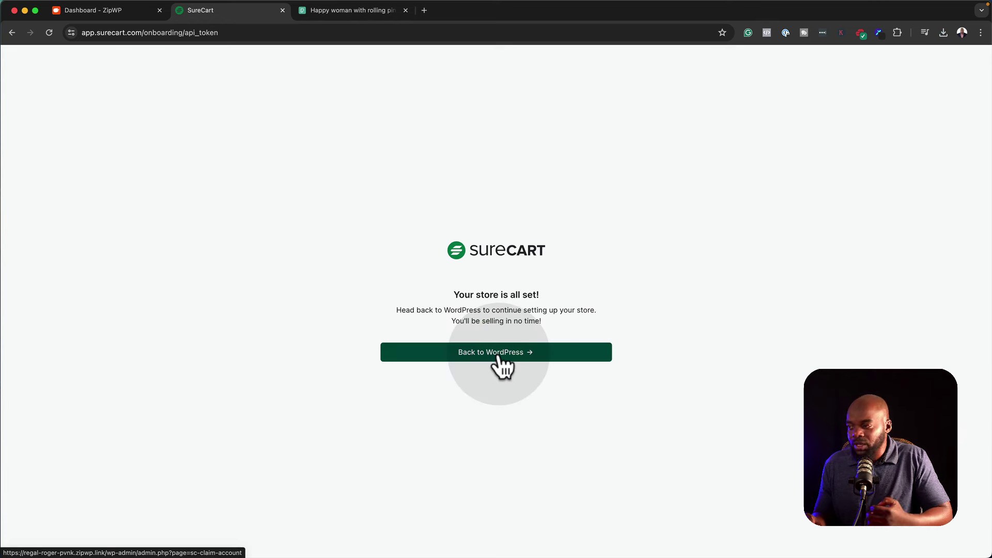
left_click(500, 361)
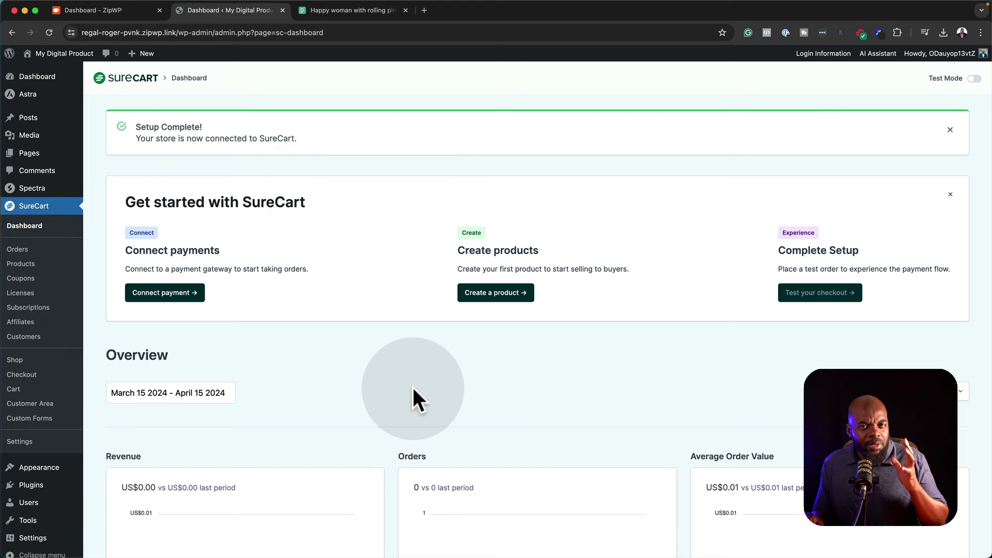
- Reopen the Baking Mastery product for editing and upload the pexels JPEG ending in 3769999.jpg as its product image
left_click(20, 264)
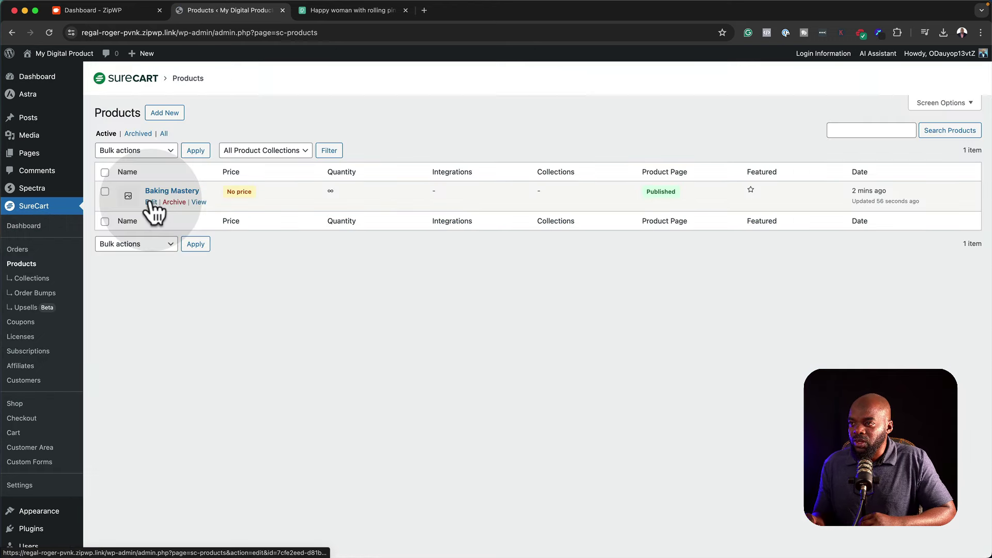
left_click(151, 202)
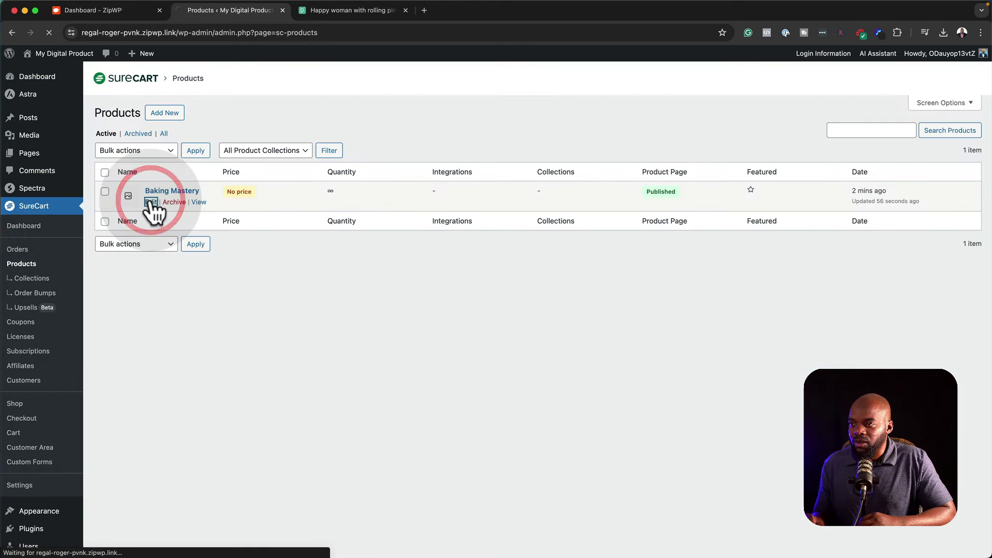
scroll(465, 361, "down", 2)
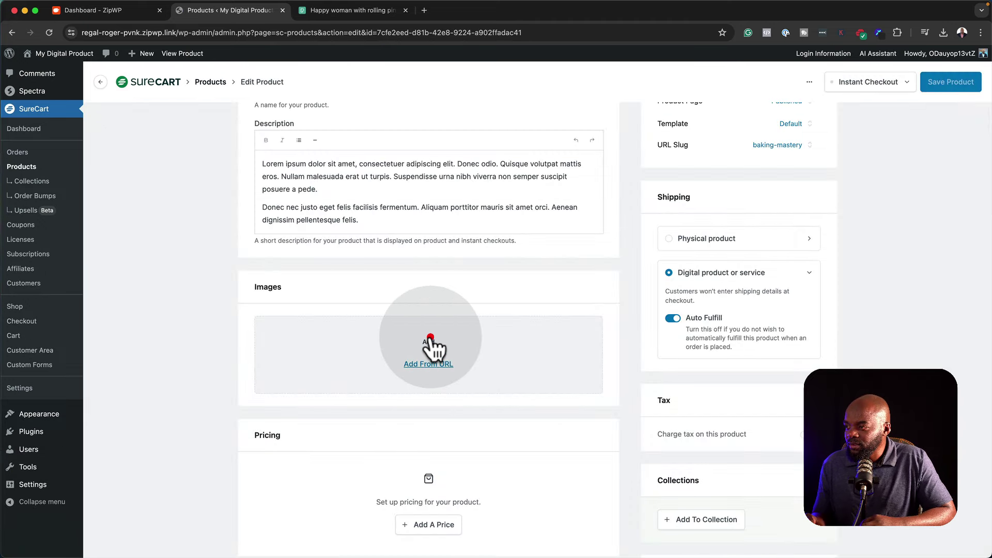
left_click(434, 348)
left_click(75, 128)
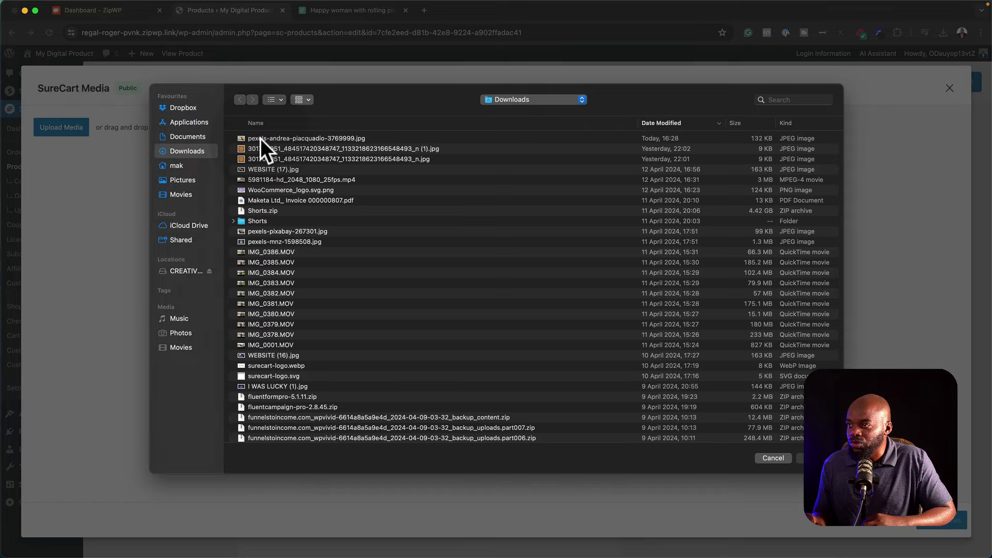
double_click(261, 138)
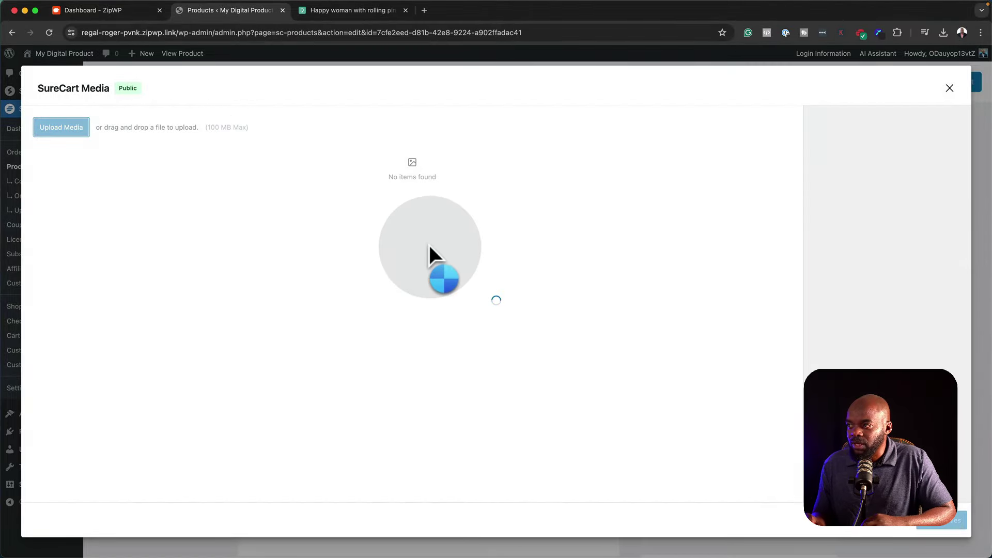
left_click(475, 189)
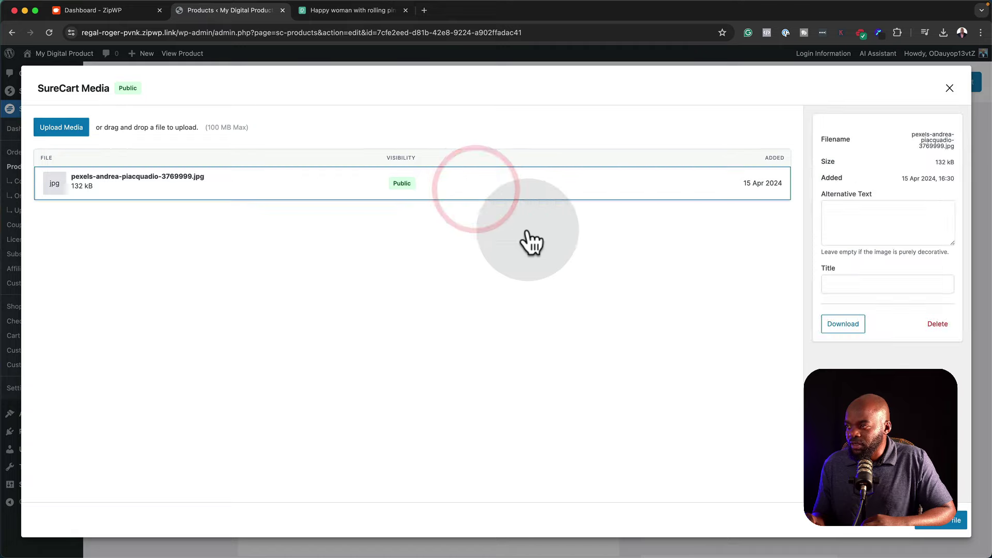
left_click(930, 532)
- Start a new price named Basic for the product, keeping One Time as the payment type
scroll(552, 326, "down", 2)
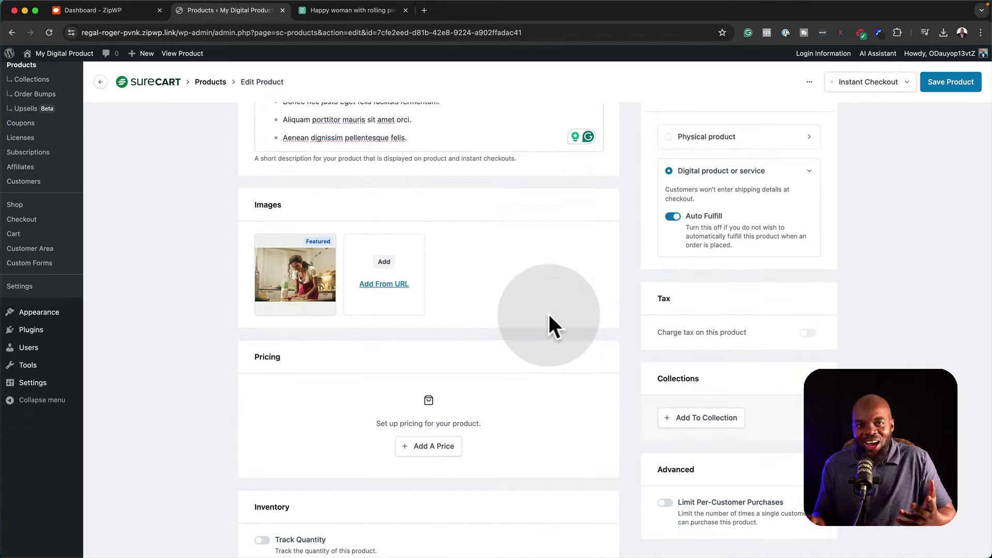
scroll(550, 316, "down", 2)
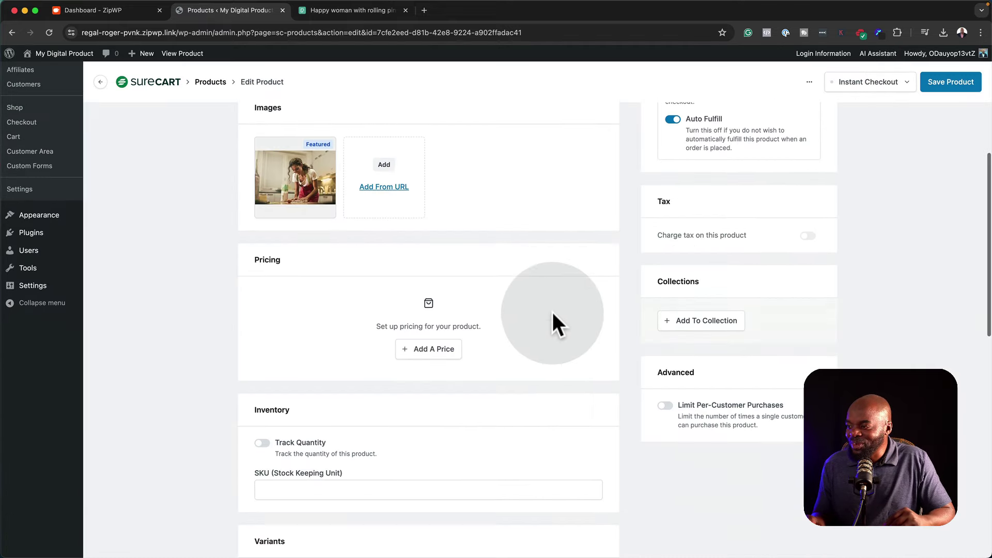
left_click(440, 349)
left_click(423, 249)
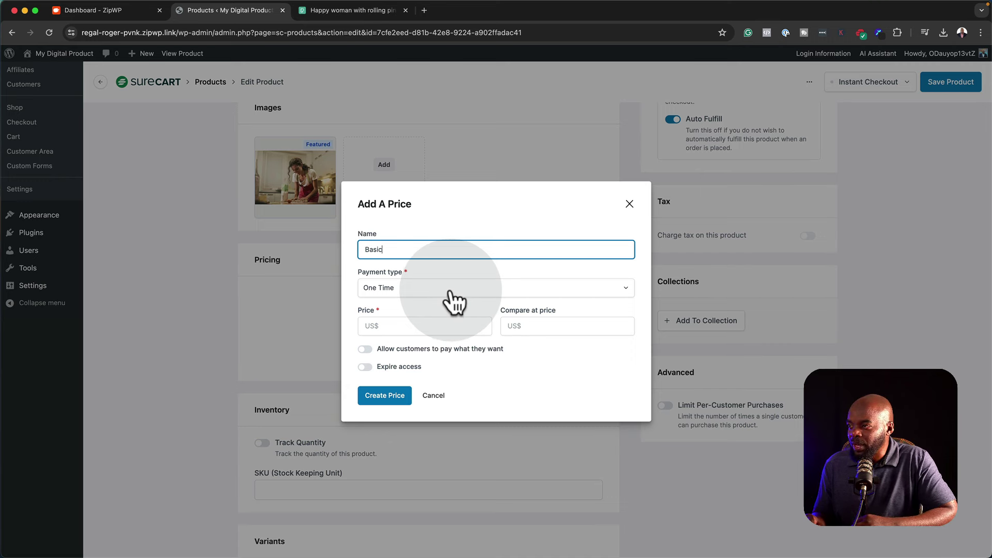
left_click(449, 290)
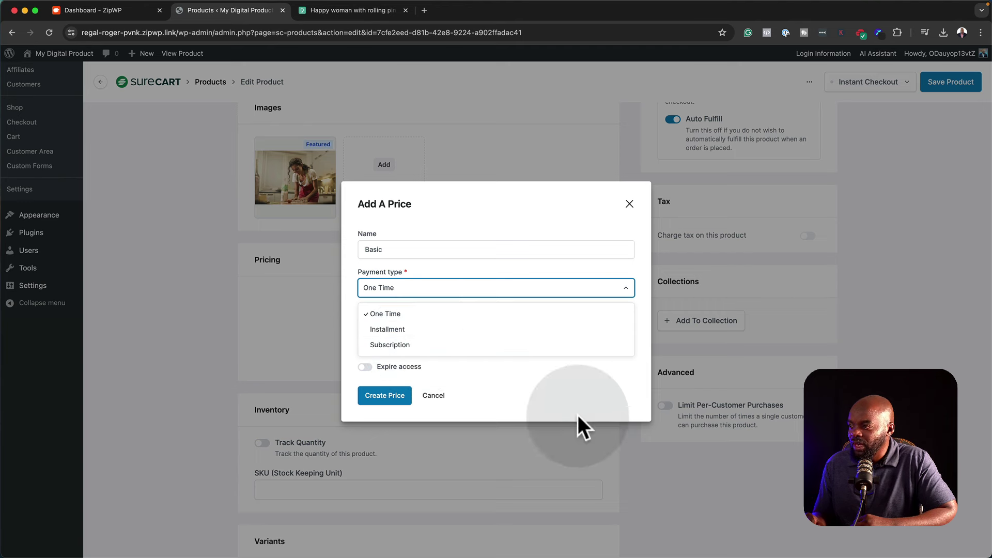
left_click(578, 398)
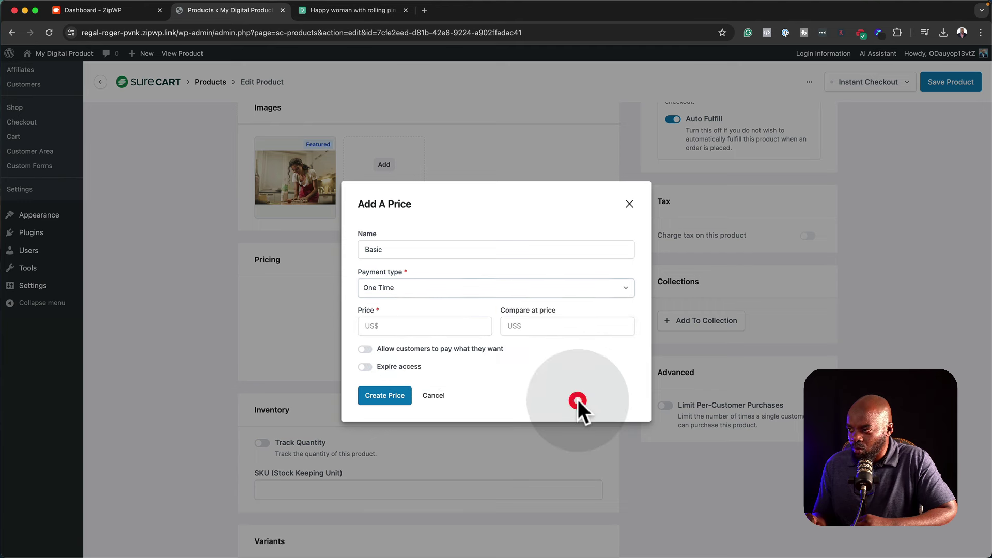
- Set the Basic price to US$37 with a compare-at price of US$97 and create it
left_click(399, 327)
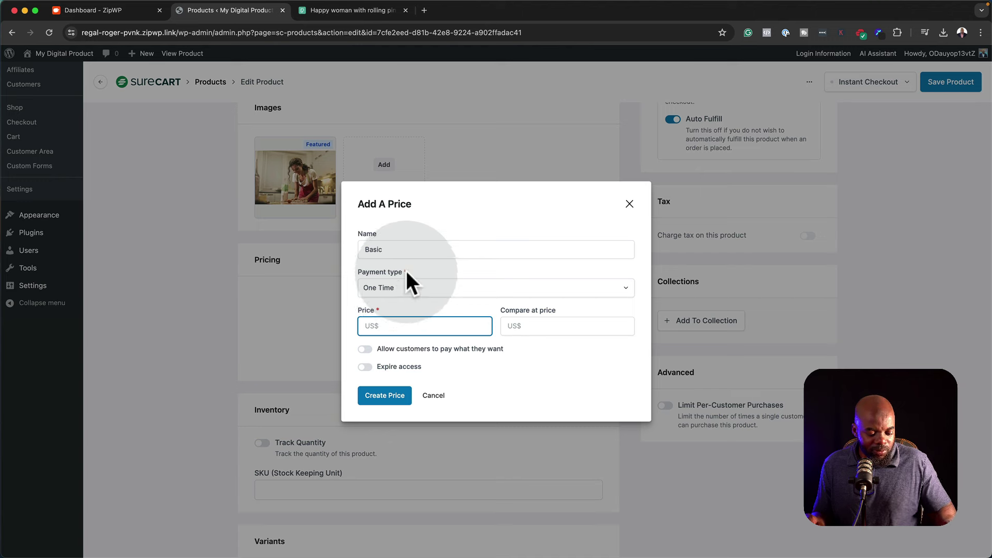
type("37")
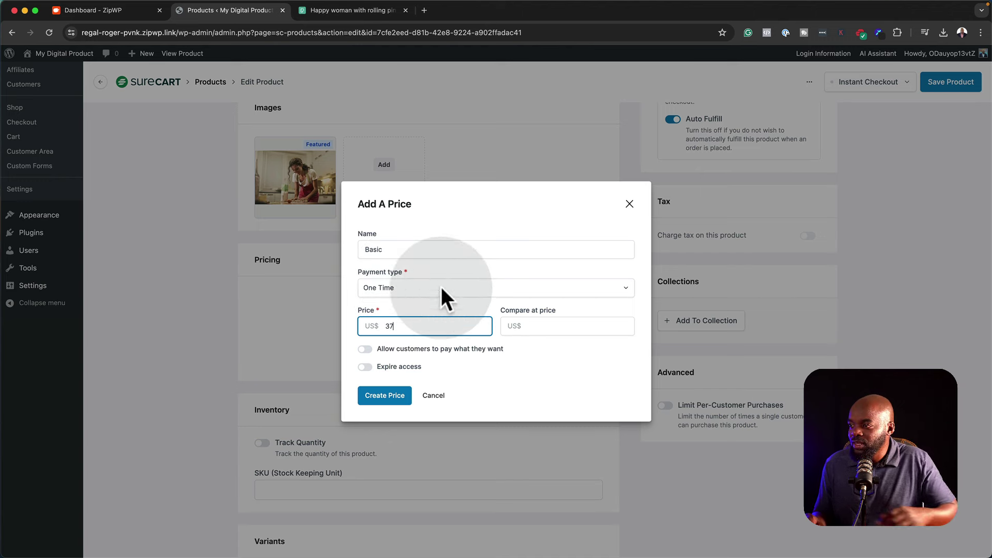
left_click(528, 327)
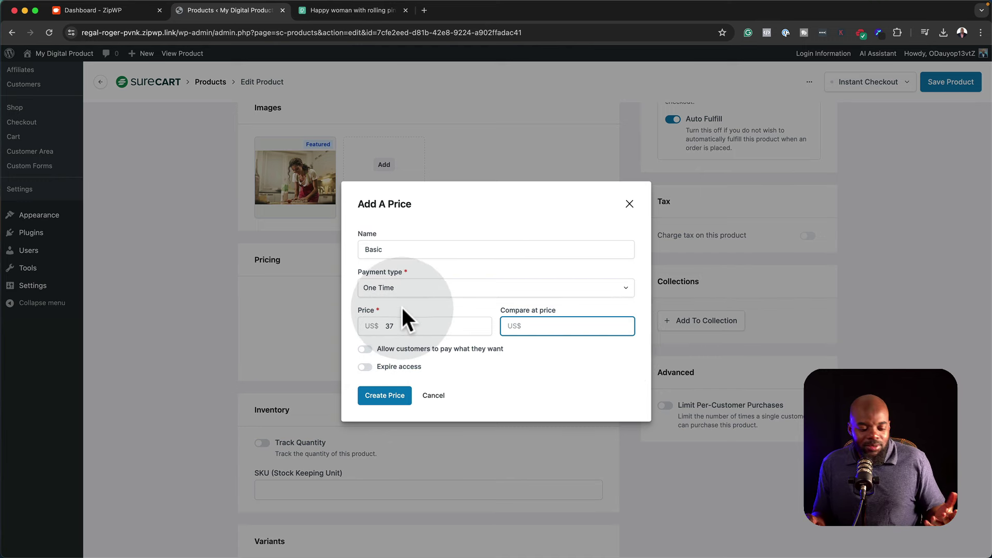
type("97")
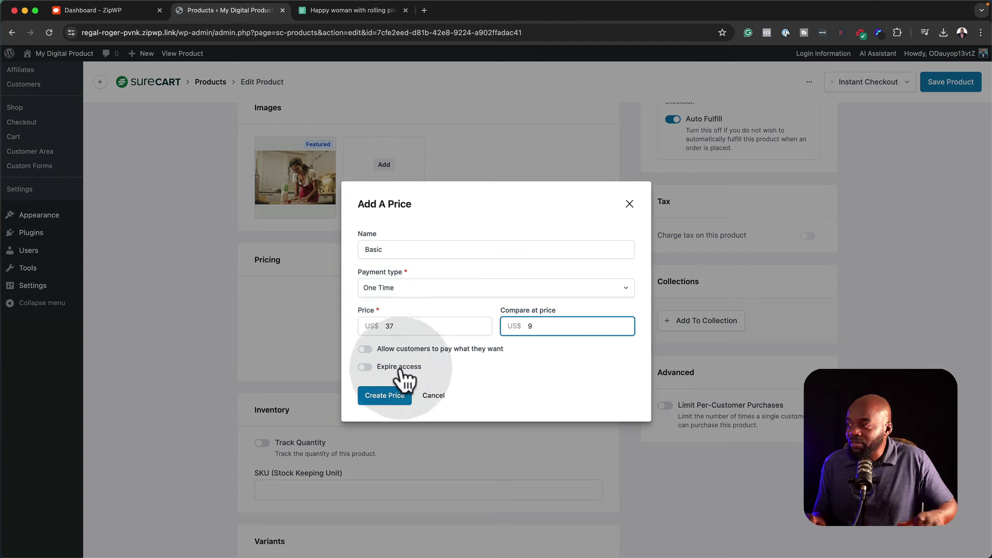
left_click(572, 349)
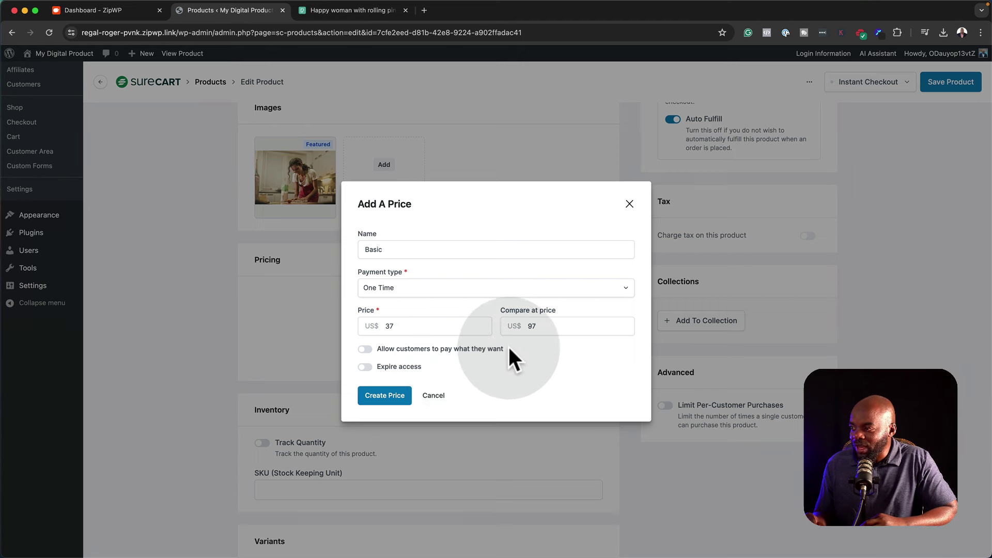
left_click(399, 395)
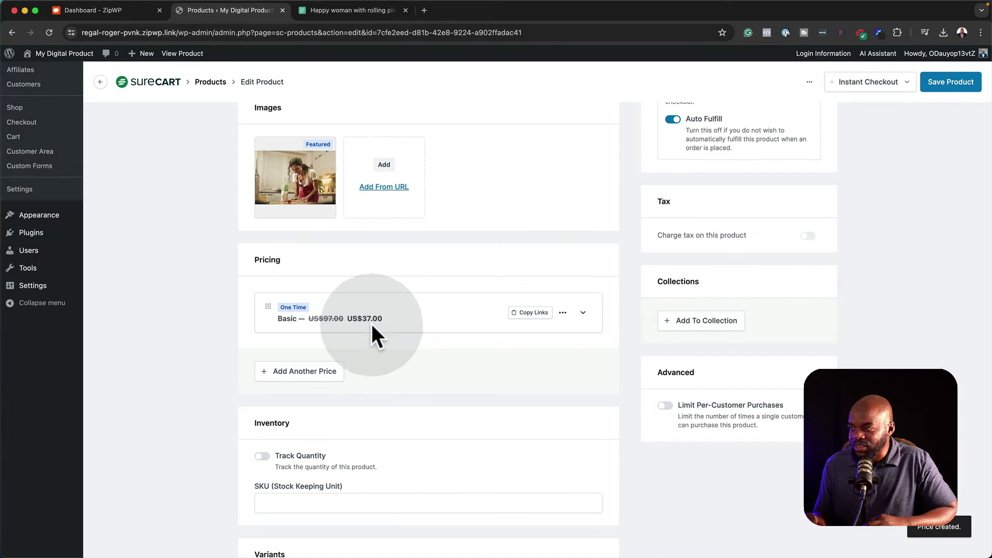
- Upload wp-xcloud-migration-latest.zip to secure storage and attach it as the product's download
scroll(446, 376, "down", 5)
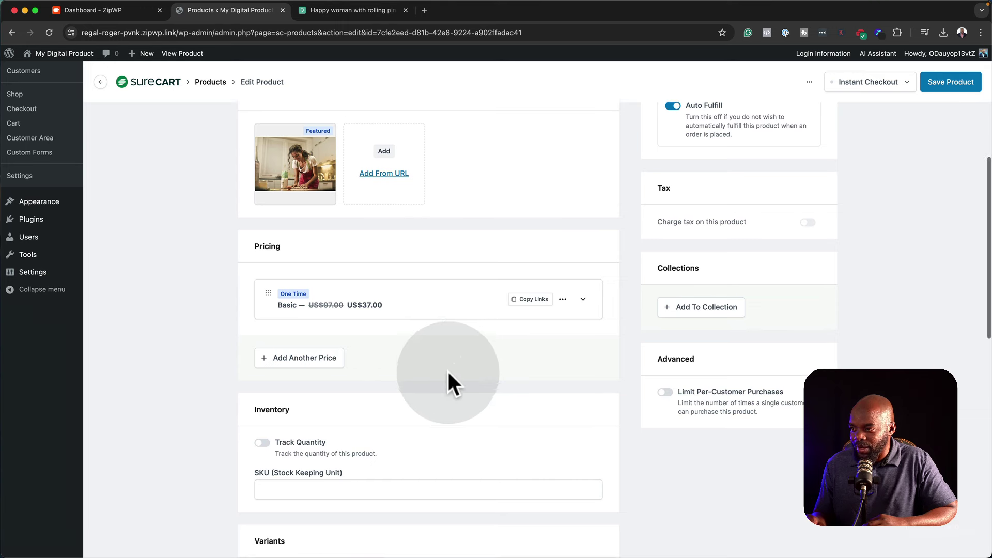
scroll(455, 364, "down", 2)
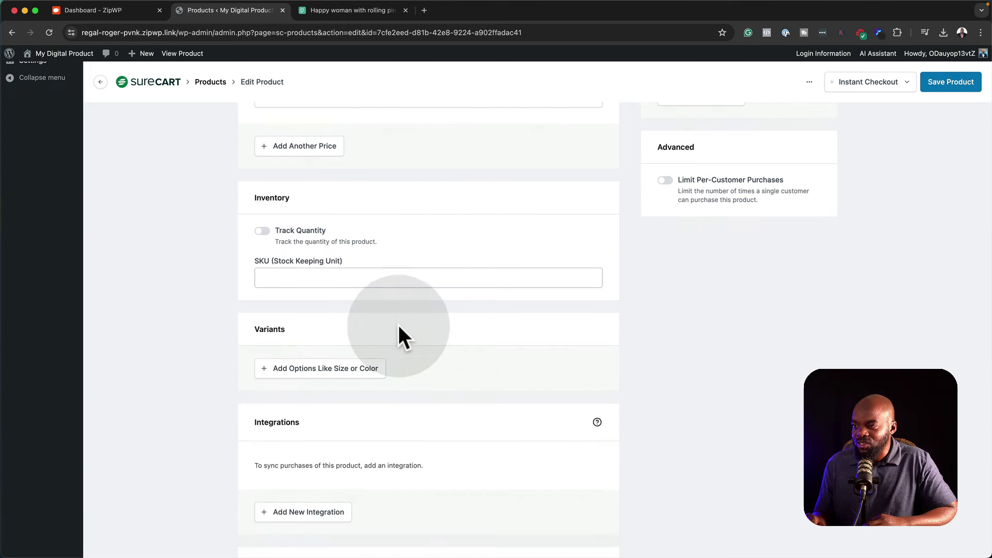
scroll(399, 332, "down", 1)
scroll(404, 333, "down", 8)
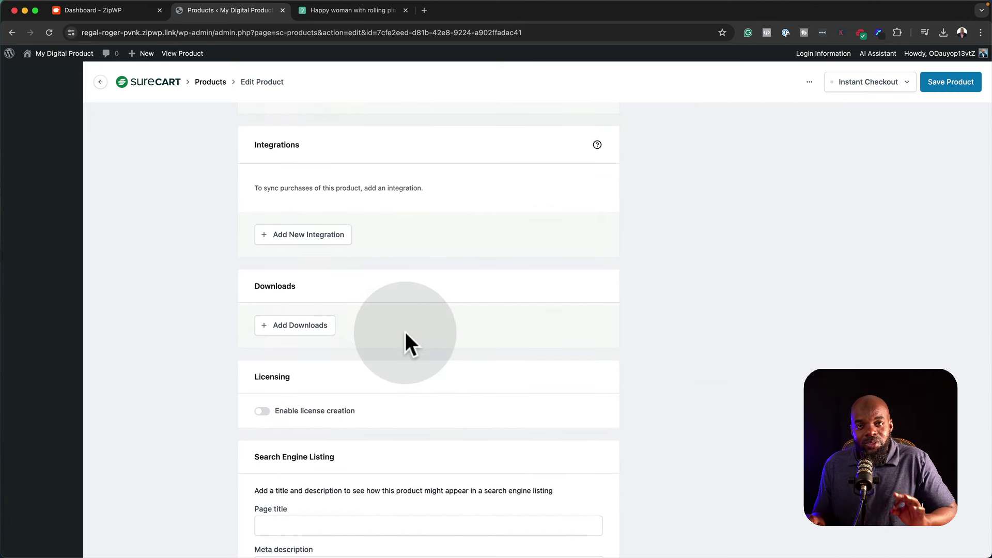
left_click(324, 331)
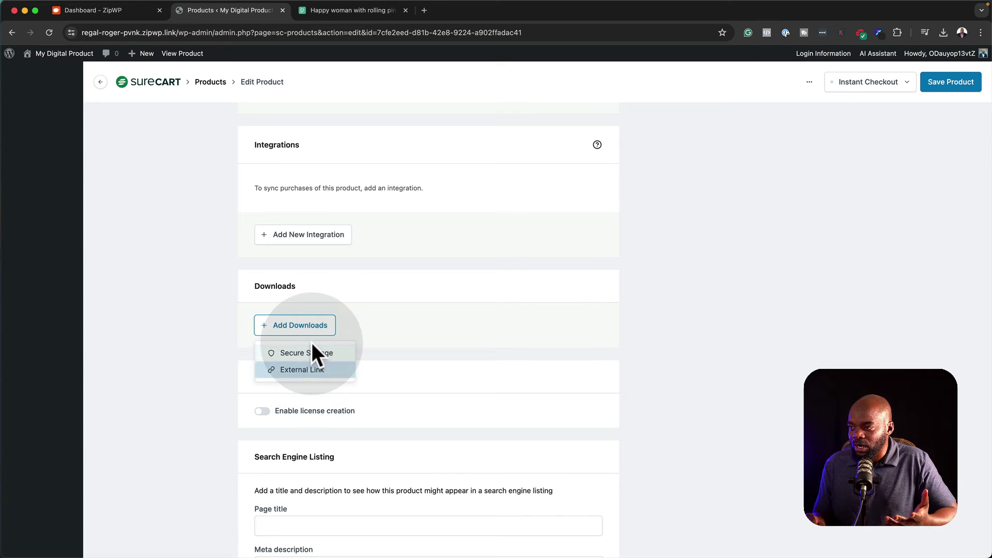
left_click(310, 353)
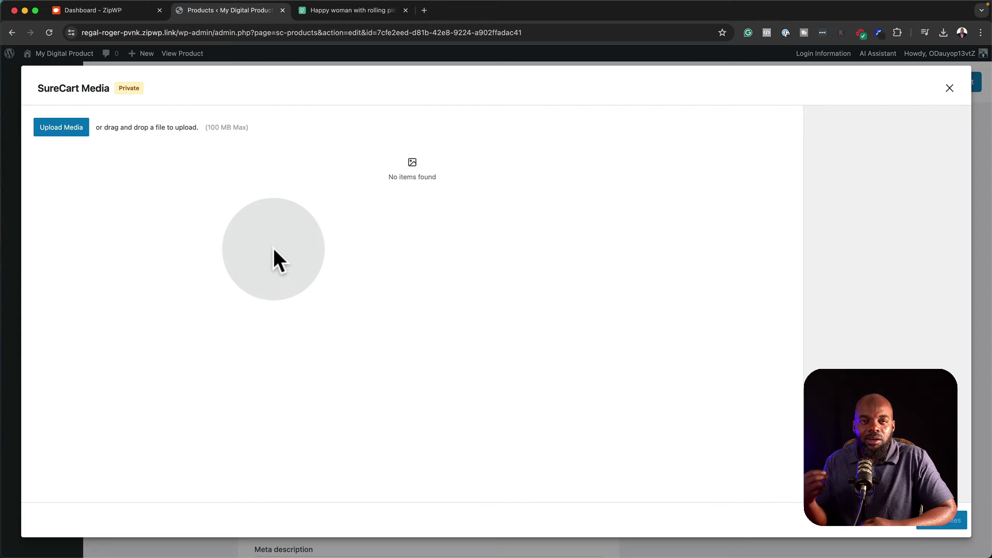
left_click(45, 122)
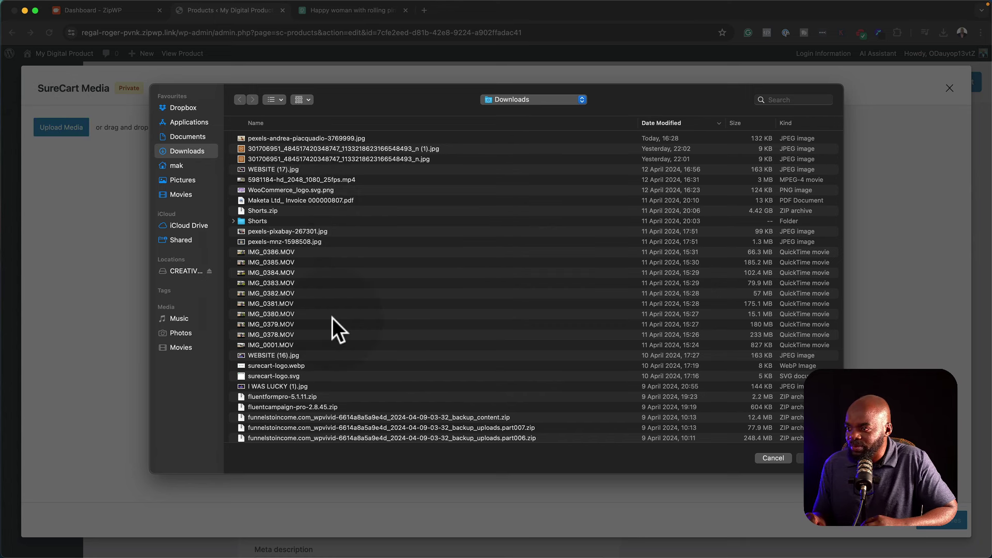
scroll(332, 316, "down", 1)
scroll(333, 318, "down", 5)
left_click(326, 366)
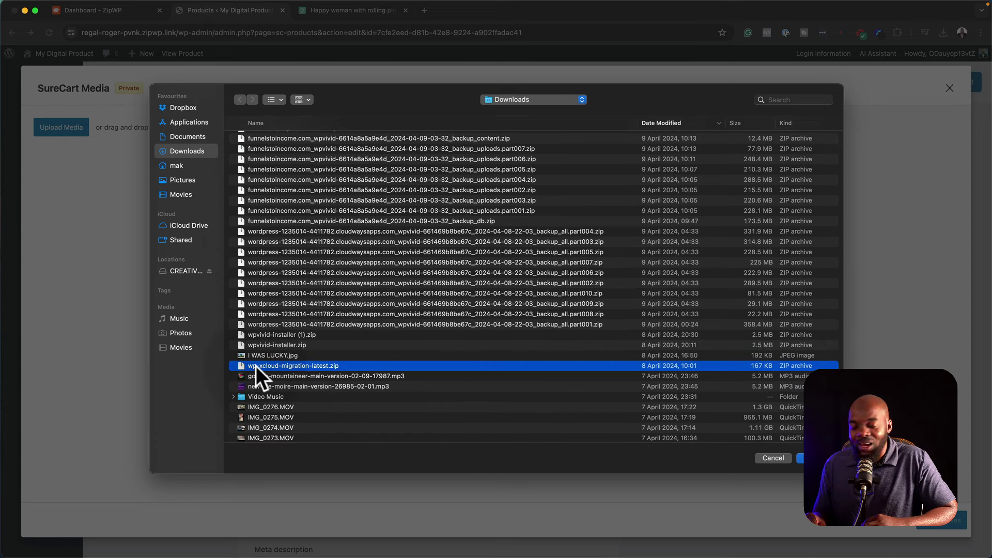
left_click(802, 458)
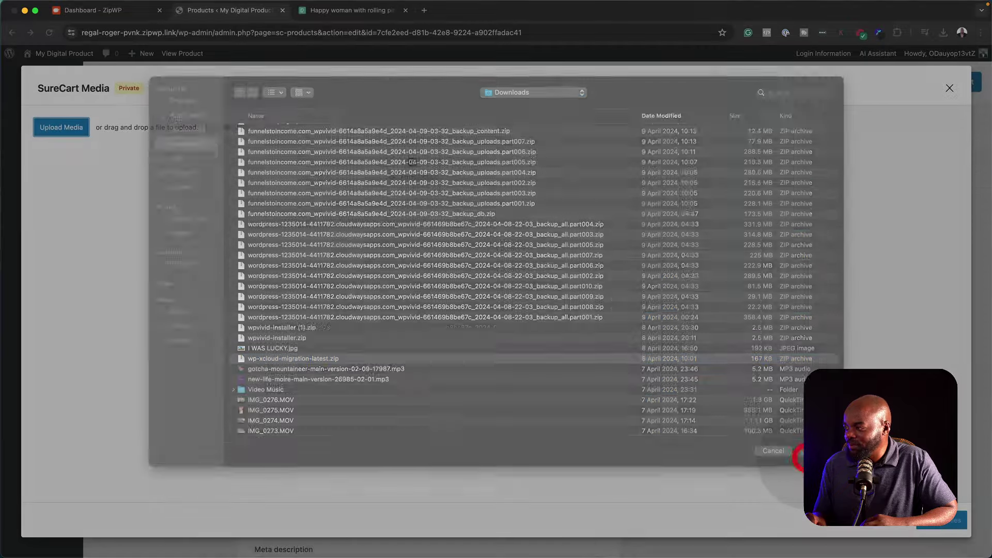
left_click(303, 191)
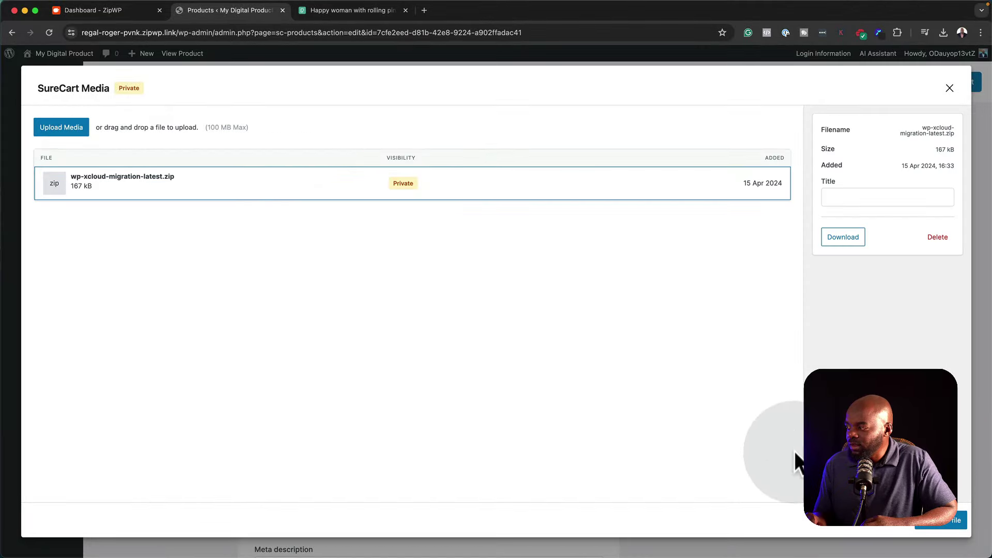
left_click(928, 520)
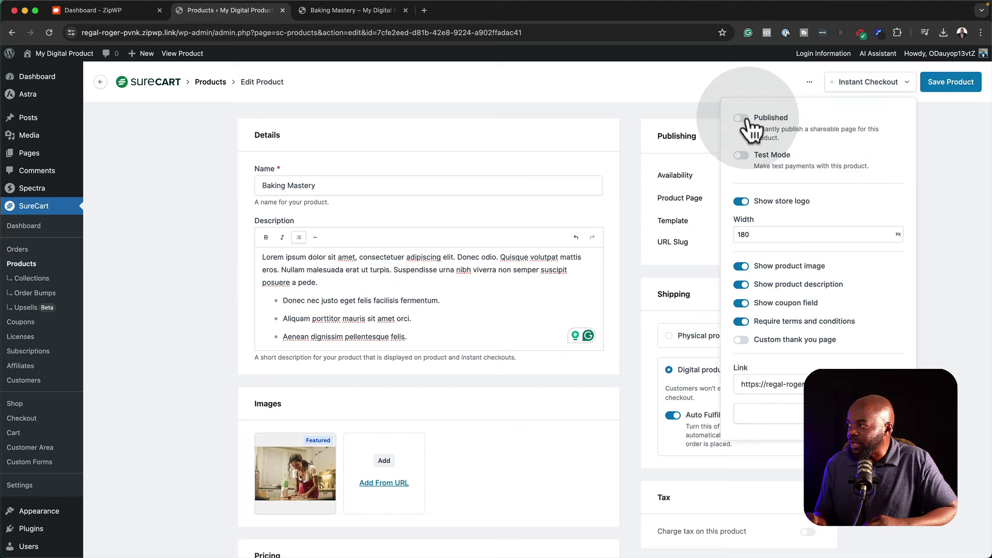
- Publish the product's instant checkout page and save the product
left_click(742, 118)
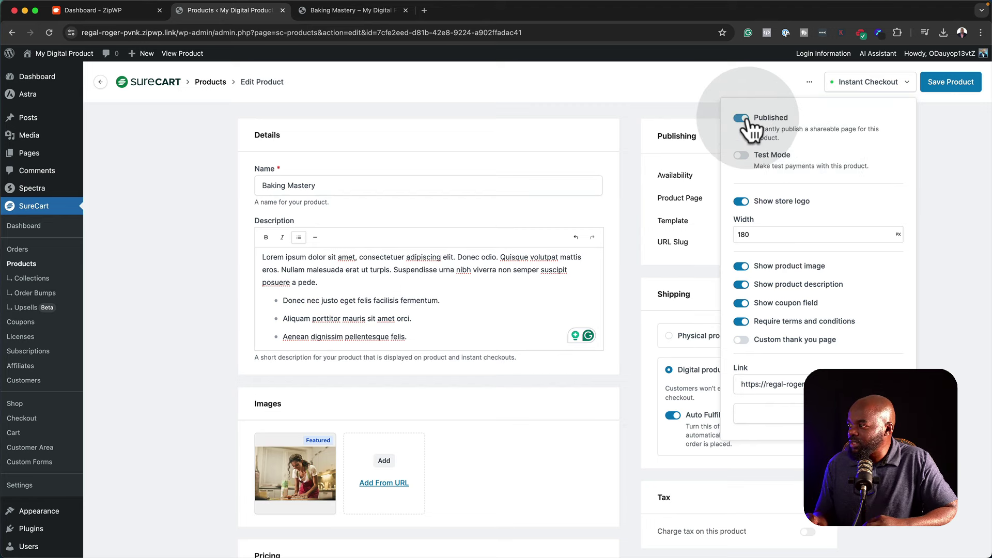
left_click(961, 86)
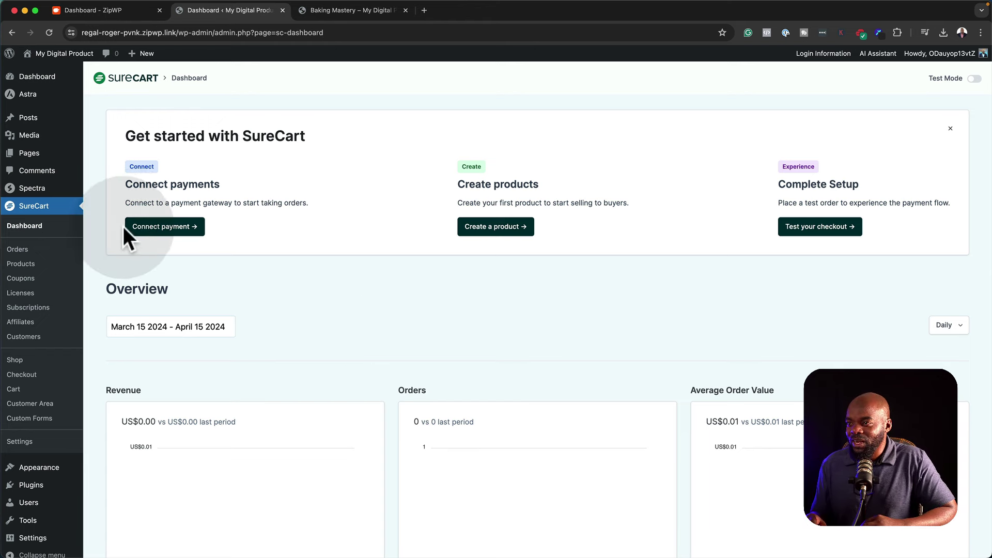
- Connect Stripe in test mode as a payment processor for the SureCart store, using the existing Stripe account
left_click(155, 229)
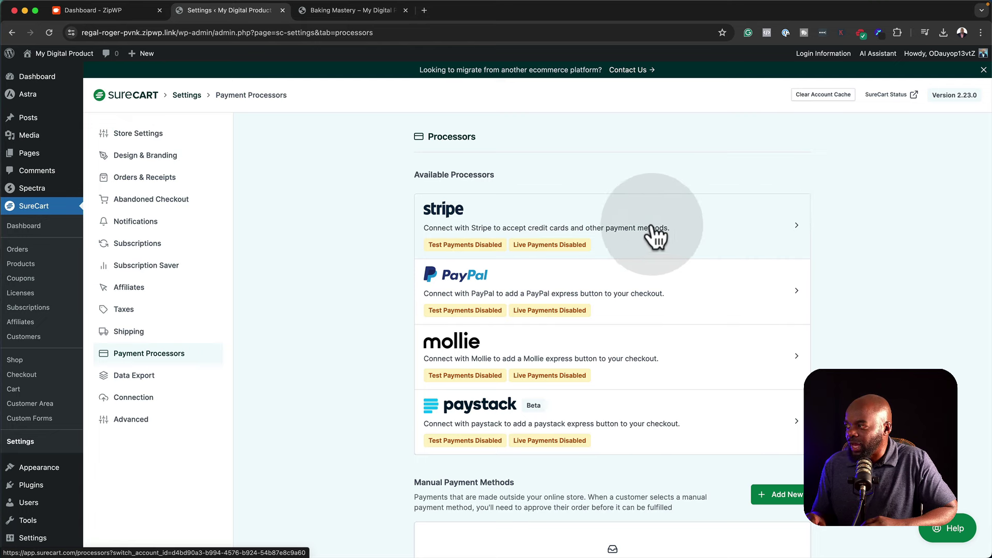
left_click(793, 237)
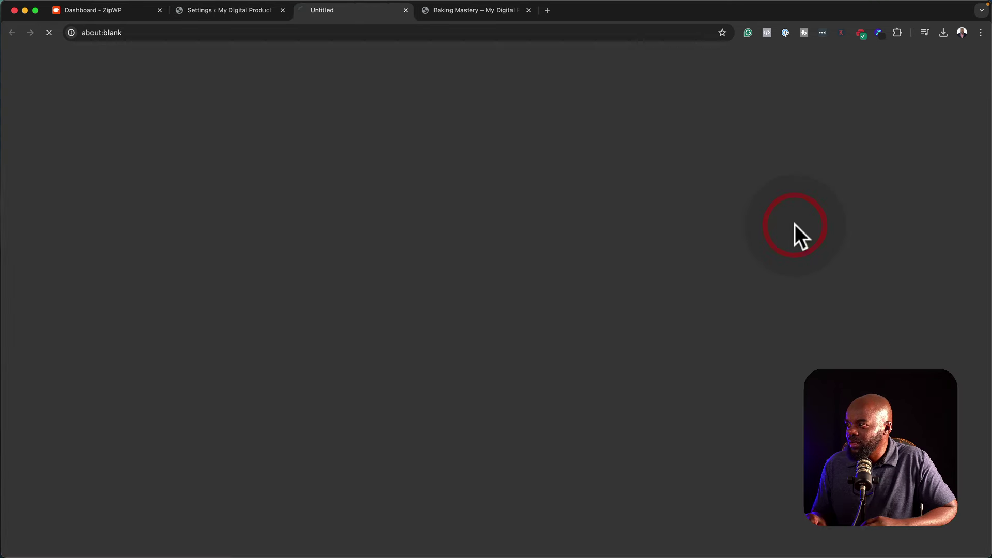
left_click(532, 212)
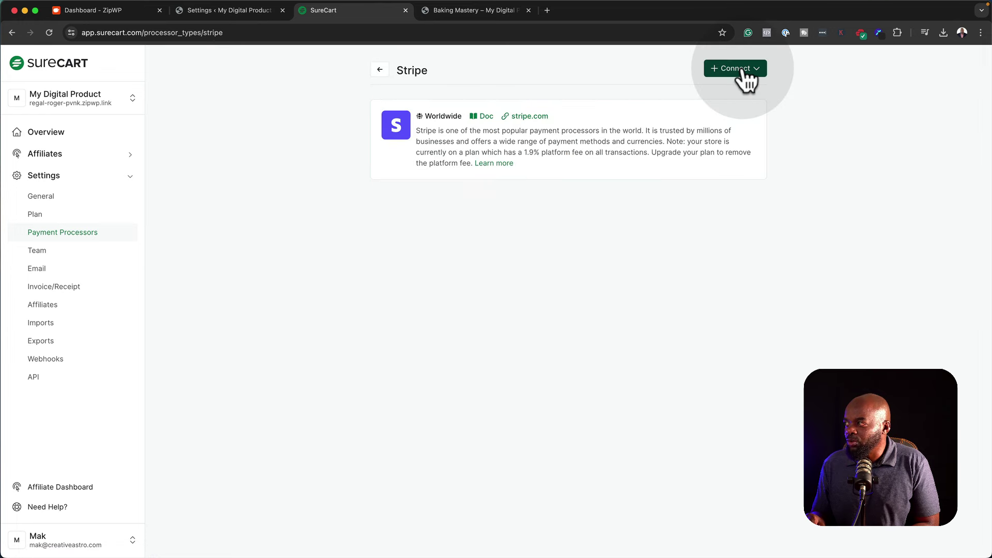
left_click(735, 72)
left_click(720, 115)
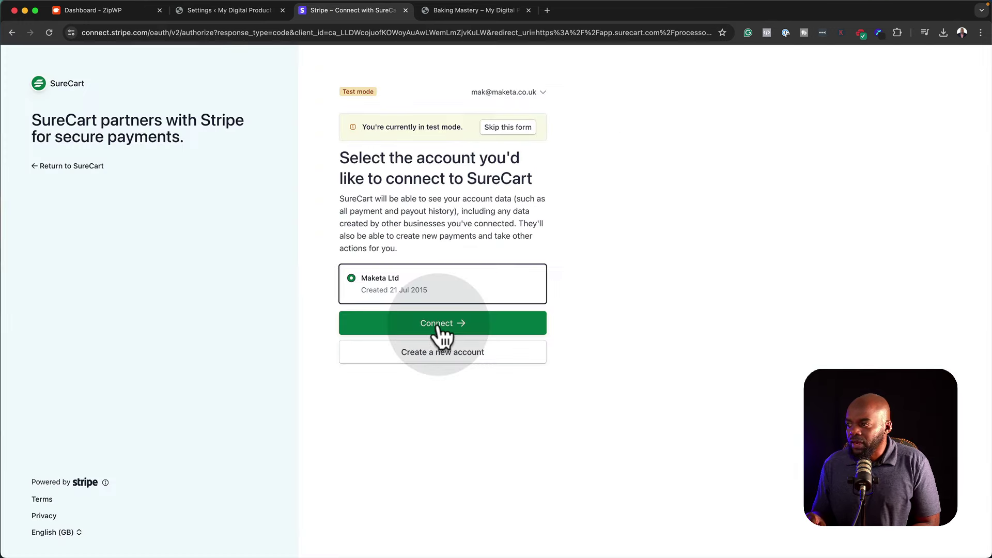
left_click(438, 324)
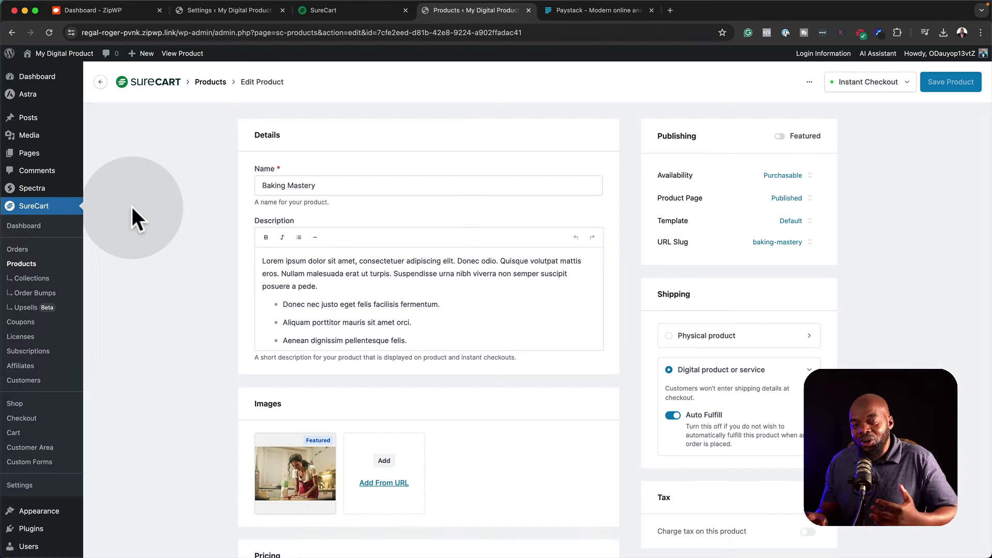
- Turn on Test Mode and the custom thank you page in the Baking Mastery product's instant checkout settings
left_click(907, 86)
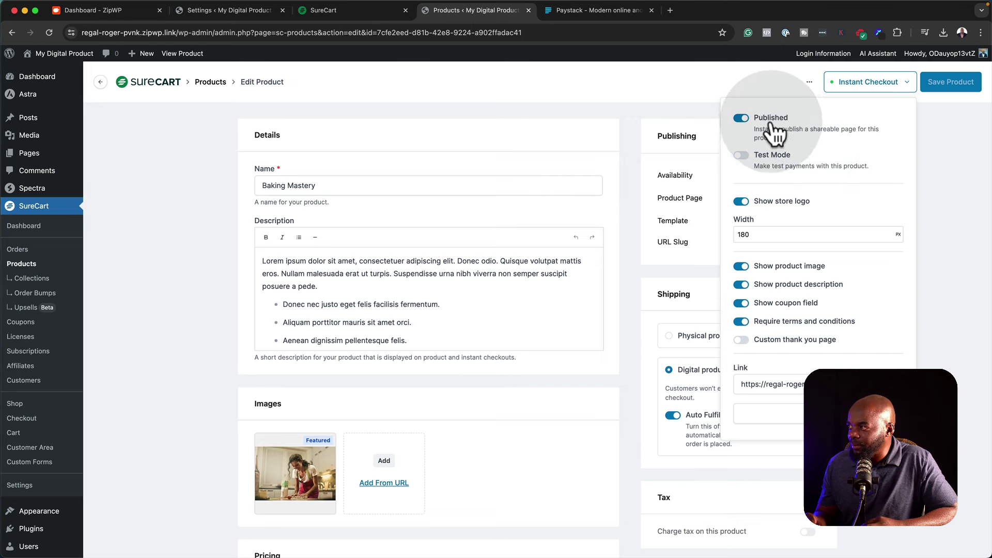
left_click(743, 155)
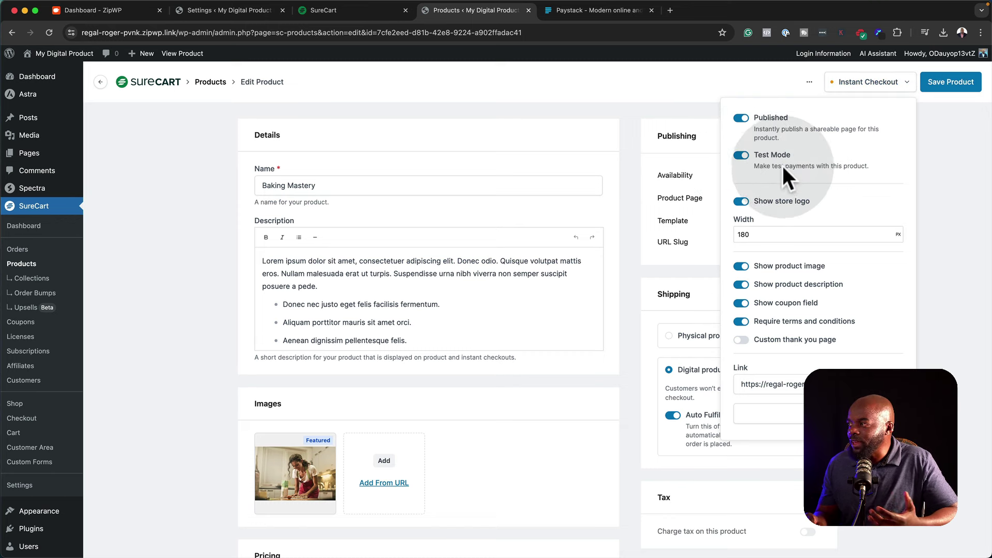
left_click(742, 156)
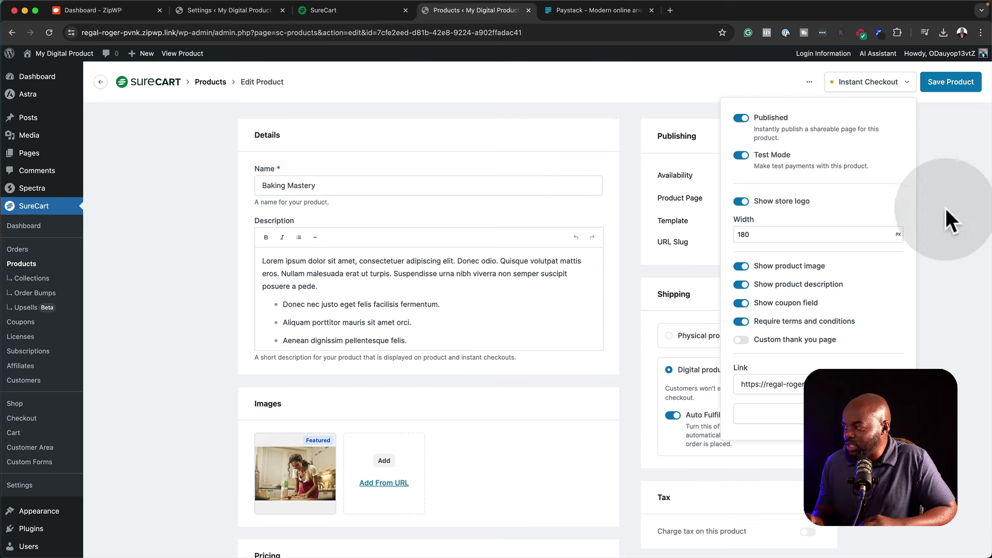
left_click(743, 340)
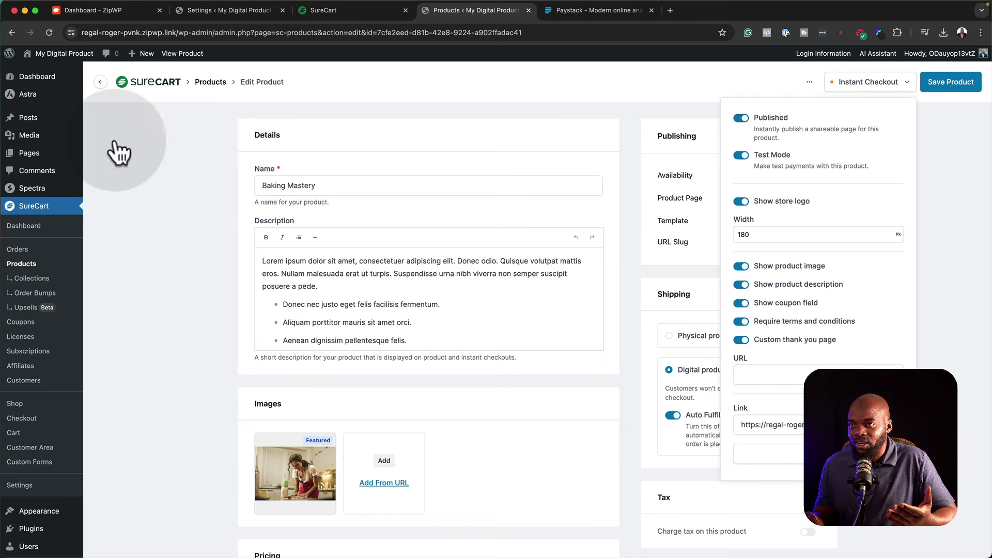
left_click(772, 375)
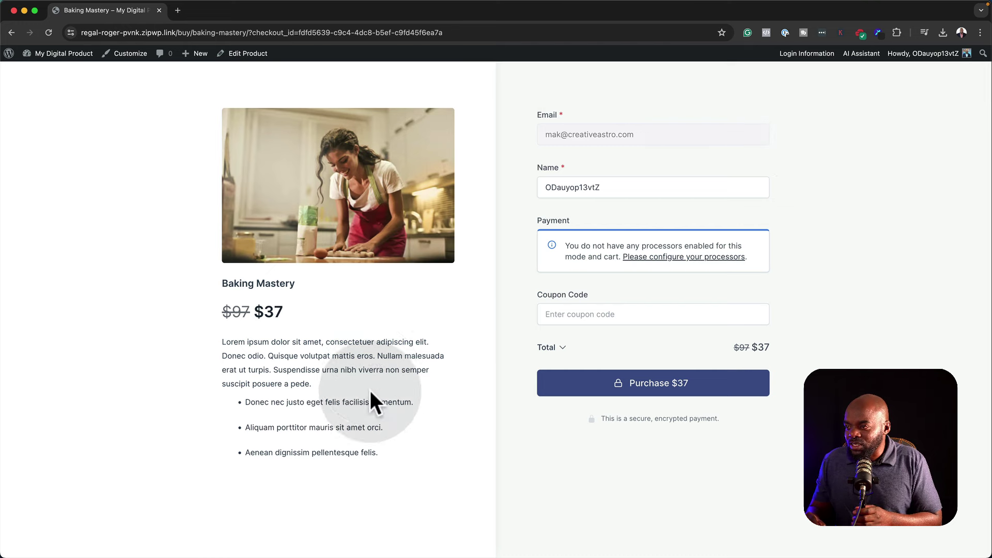
- Examine the coupon code and name fields on the Baking Mastery instant checkout page
left_click(616, 316)
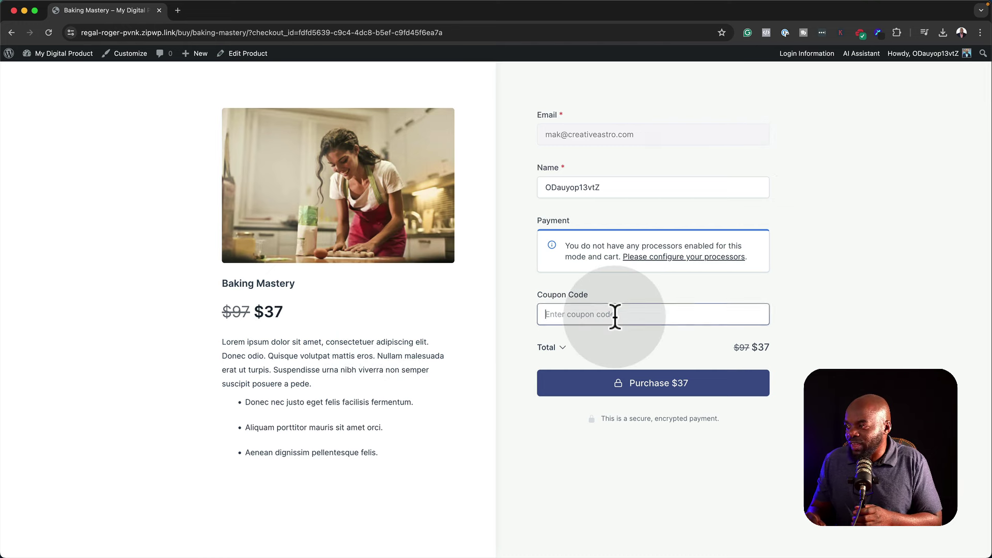
left_click(622, 184)
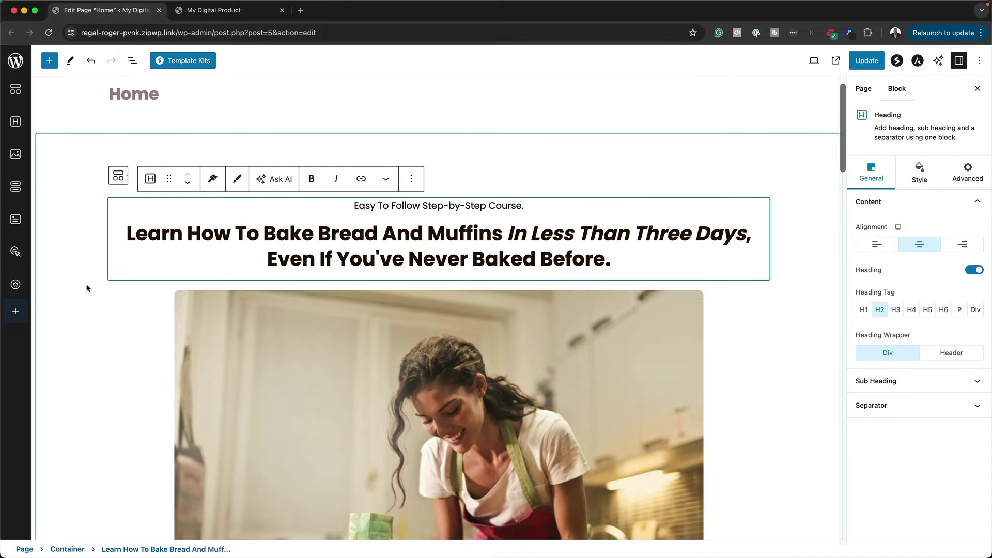
- Change the background color of the "Why You Should Buy This Ebook!" container on the Home page to dark red #510914
scroll(86, 223, "down", 1)
scroll(85, 223, "down", 1)
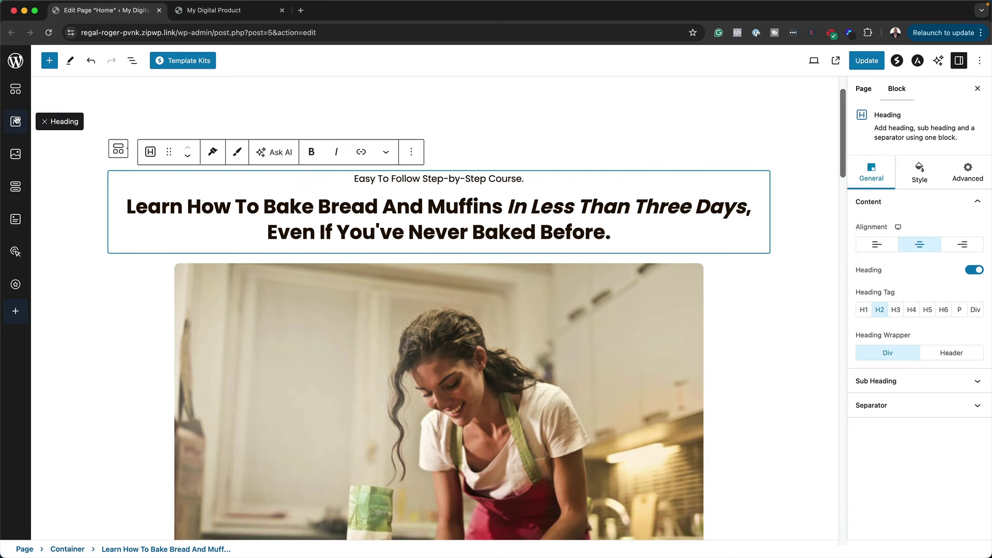
scroll(165, 331, "down", 5)
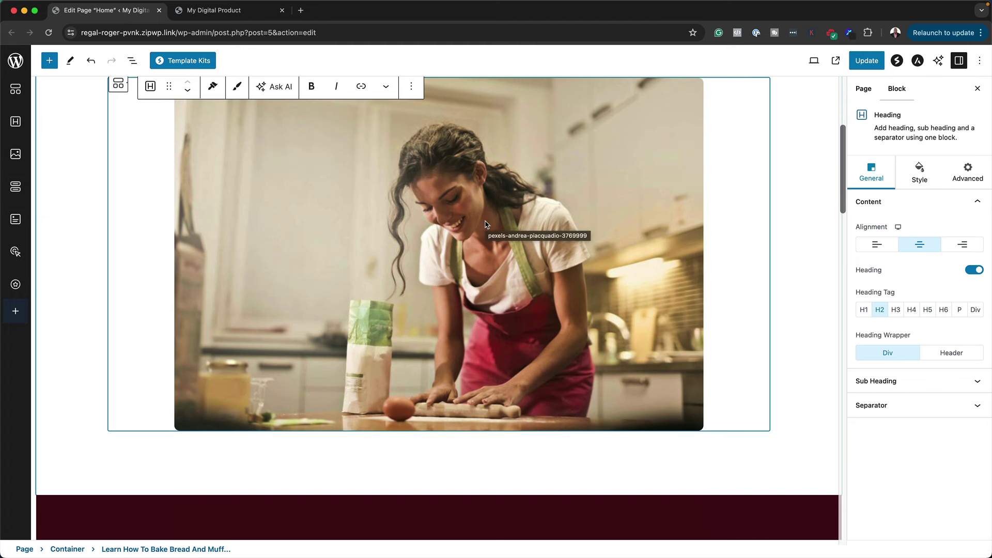
scroll(330, 205, "down", 8)
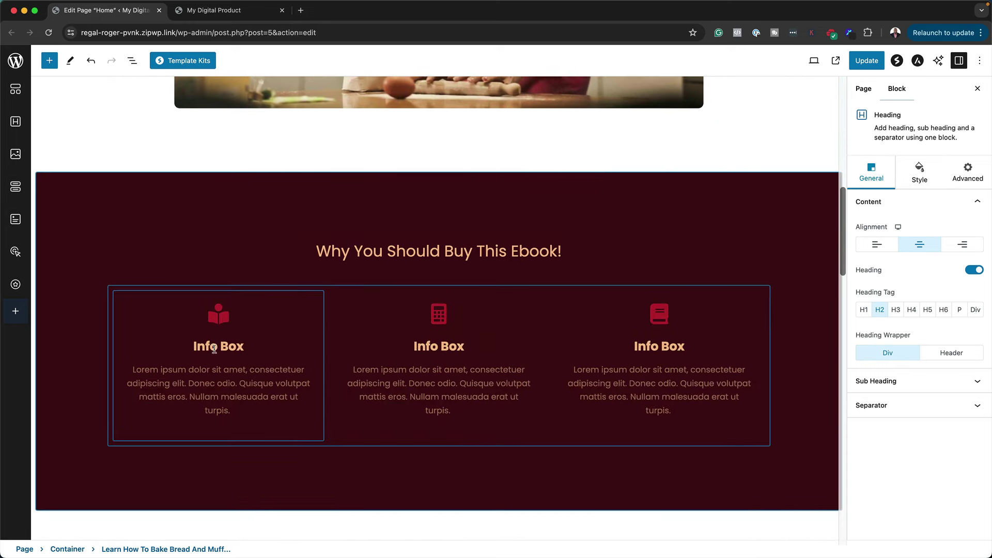
left_click(81, 211)
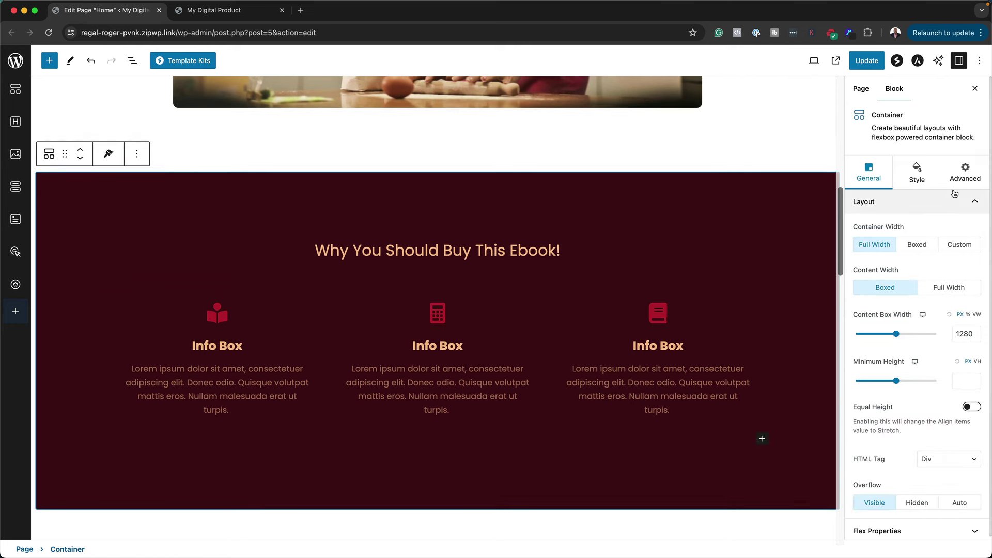
left_click(917, 177)
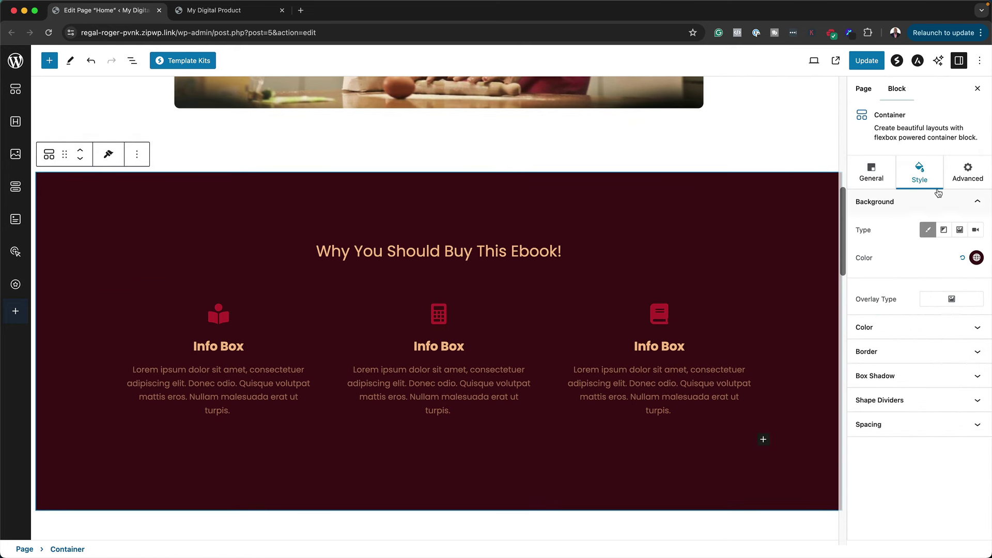
left_click(977, 258)
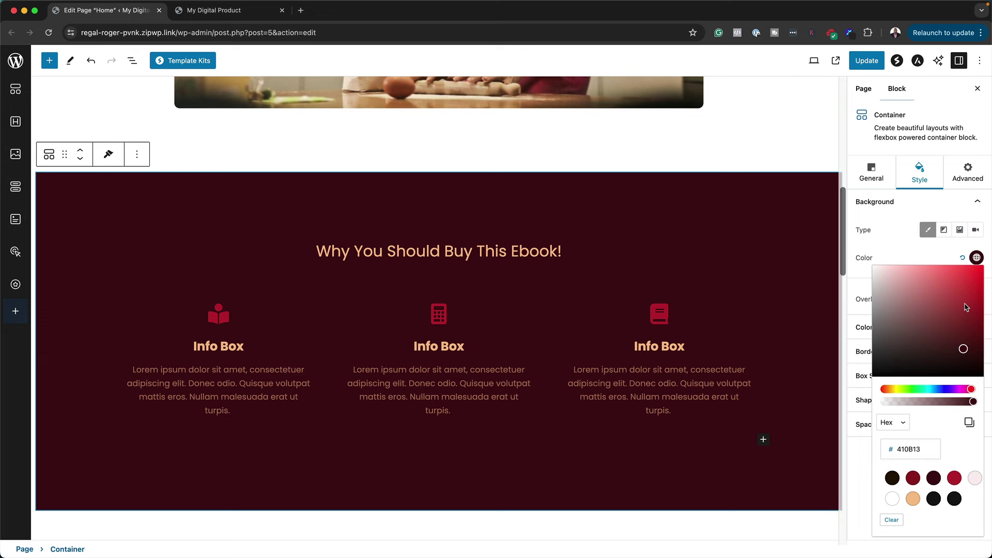
left_click(965, 298)
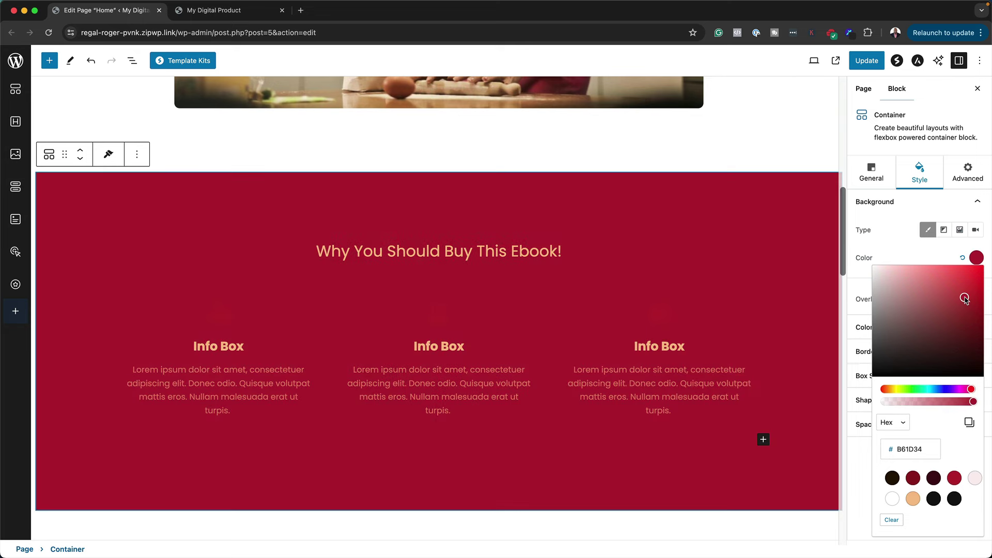
left_click(971, 333)
left_click(970, 342)
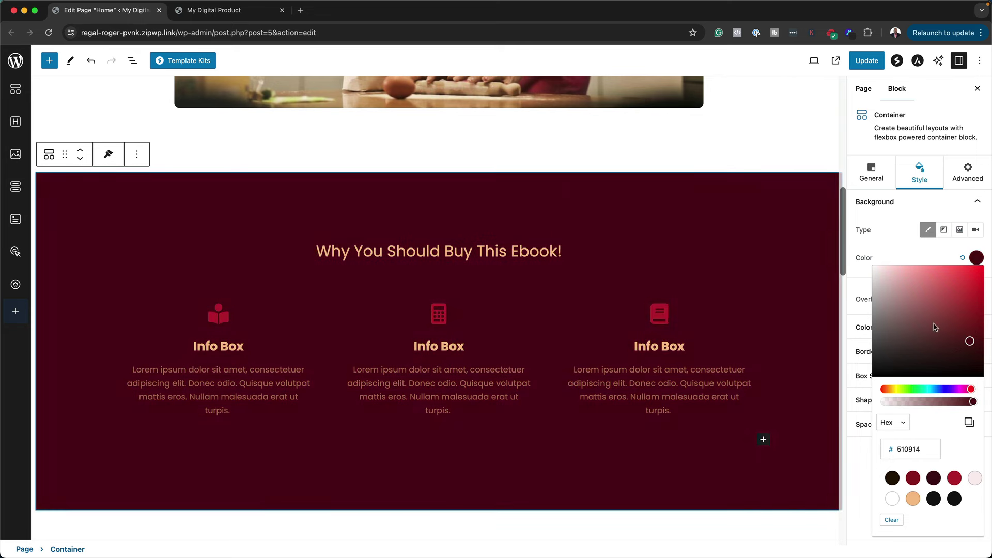
- Review the Testimonials block's general settings and the FAQs section in the Home page editor
scroll(327, 332, "down", 6)
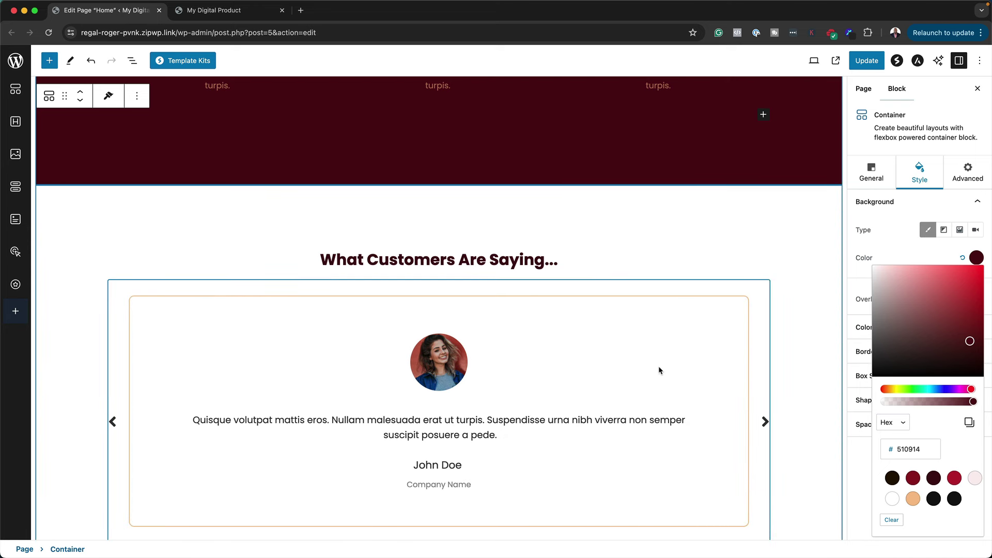
left_click(687, 375)
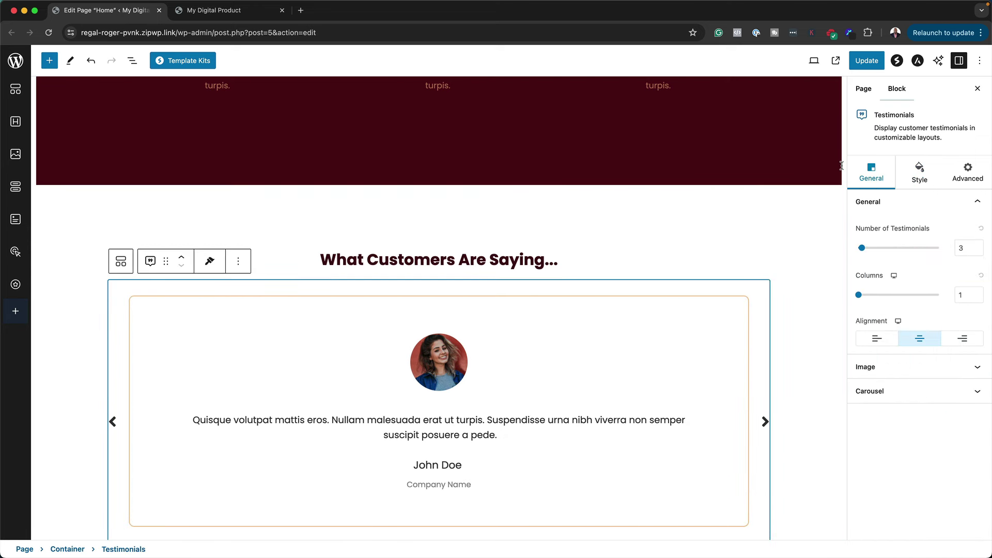
scroll(525, 329, "down", 10)
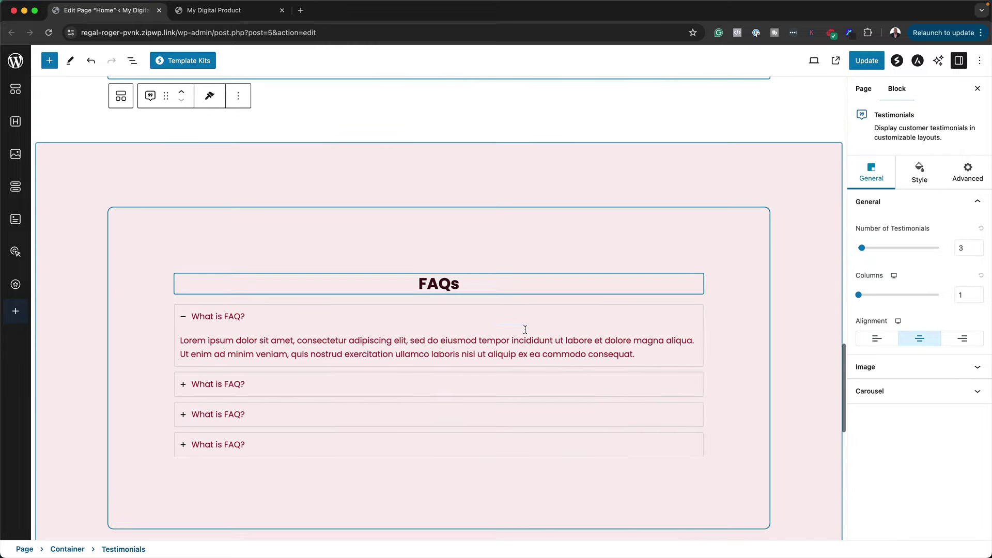
scroll(525, 329, "down", 1)
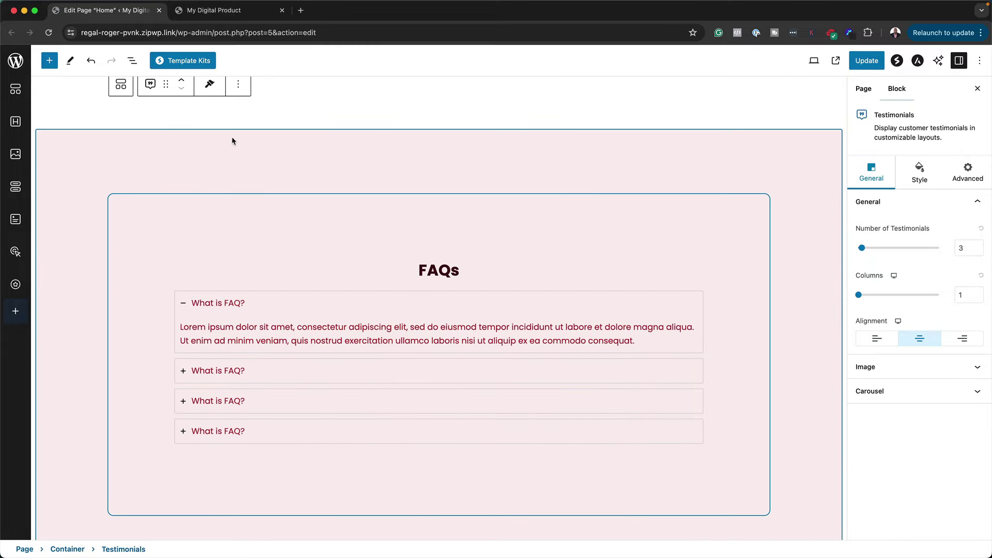
- Reload the live home page and review its sections through to the special offer, expanding the second, third and fourth FAQ entries
left_click(253, 12)
scroll(193, 262, "down", 5)
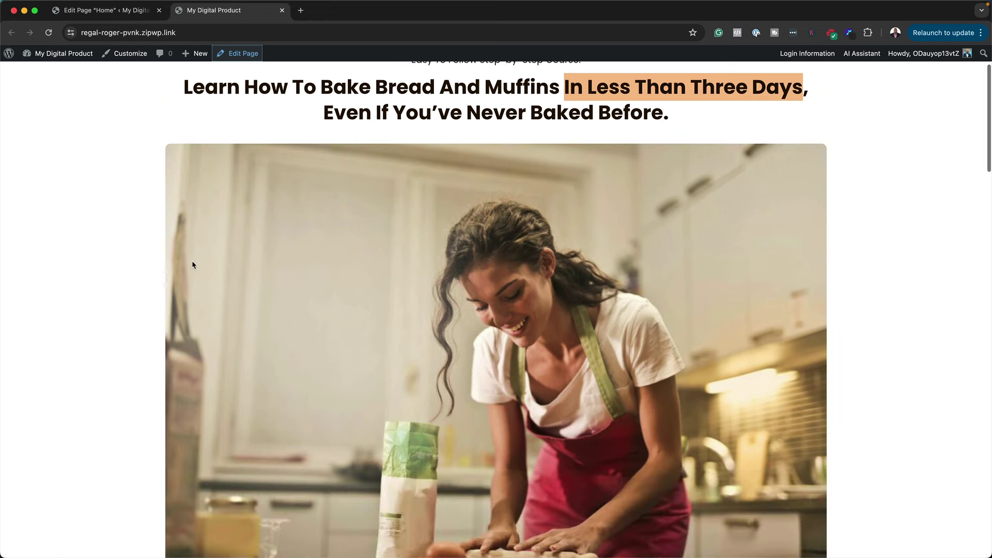
left_click(49, 32)
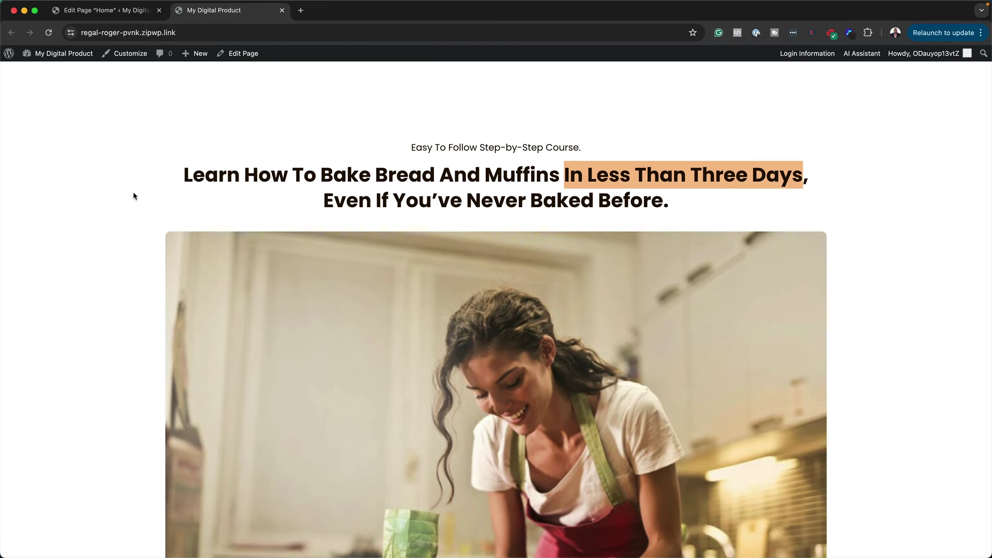
scroll(150, 228, "down", 10)
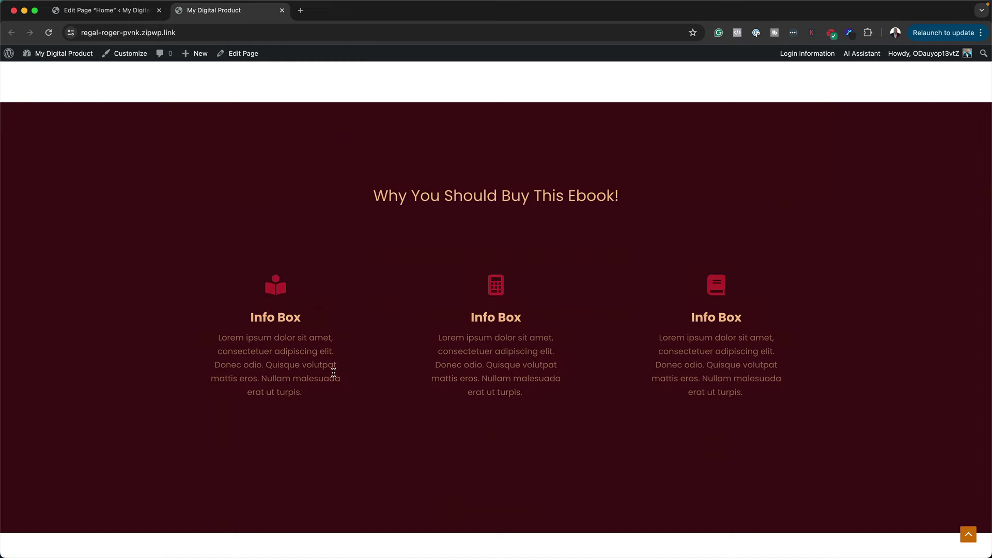
scroll(334, 372, "down", 8)
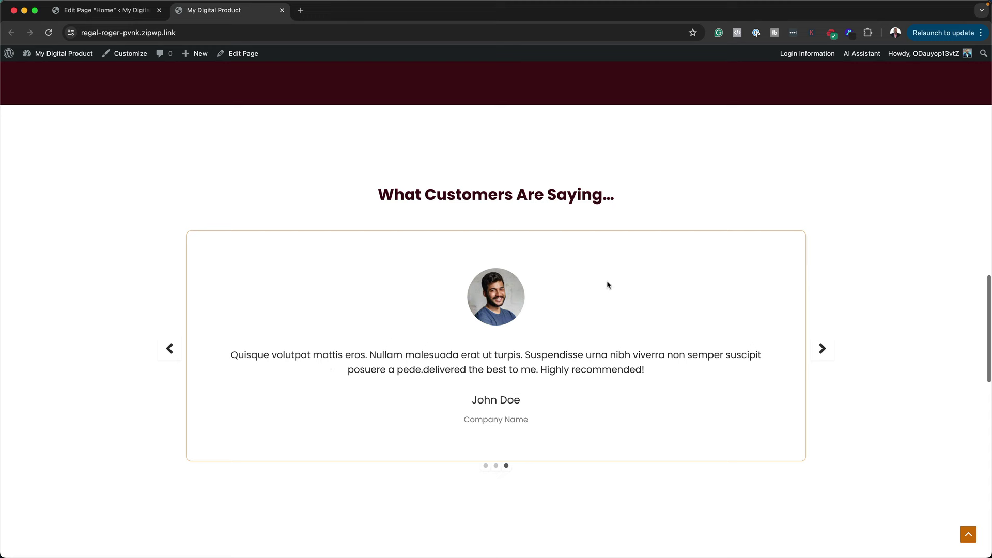
scroll(416, 380, "down", 7)
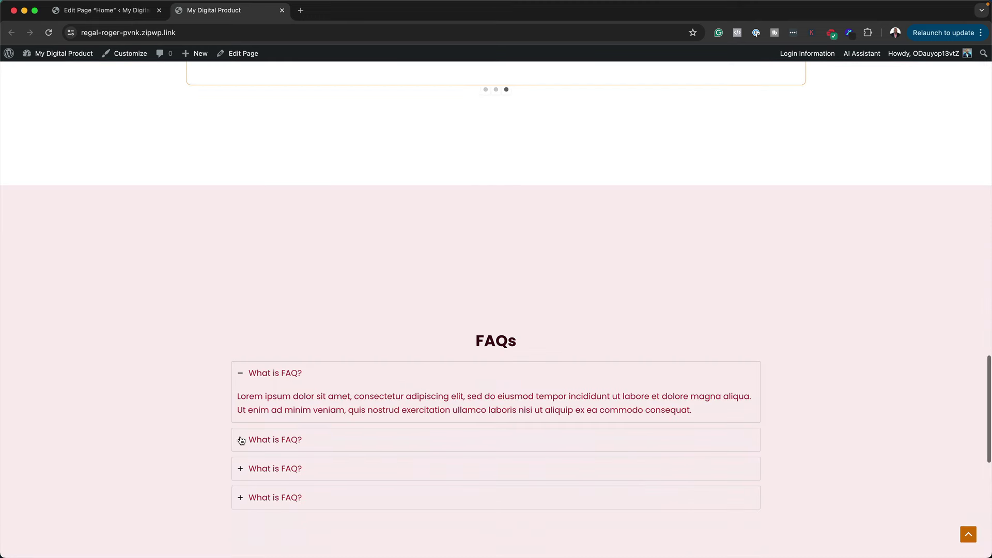
left_click(241, 439)
scroll(178, 416, "down", 2)
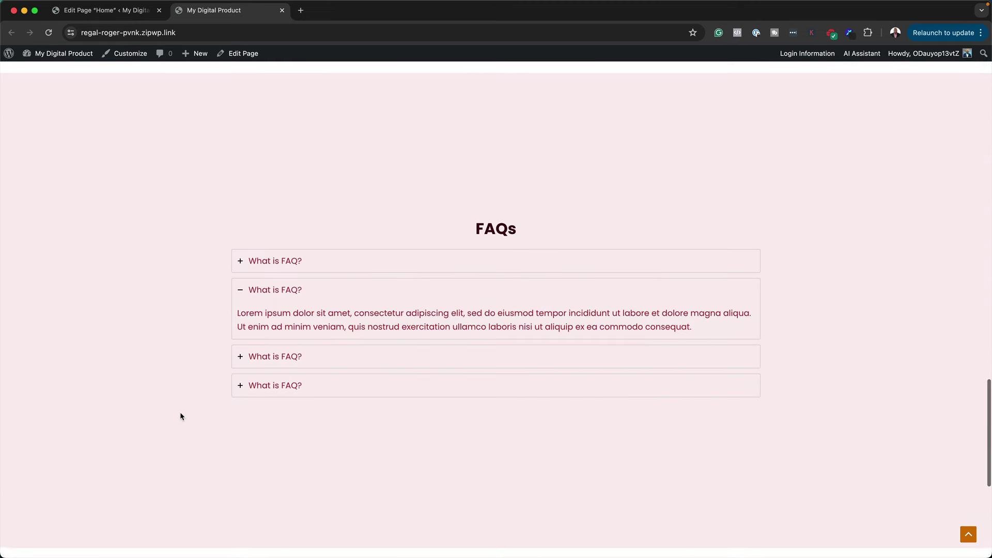
left_click(249, 350)
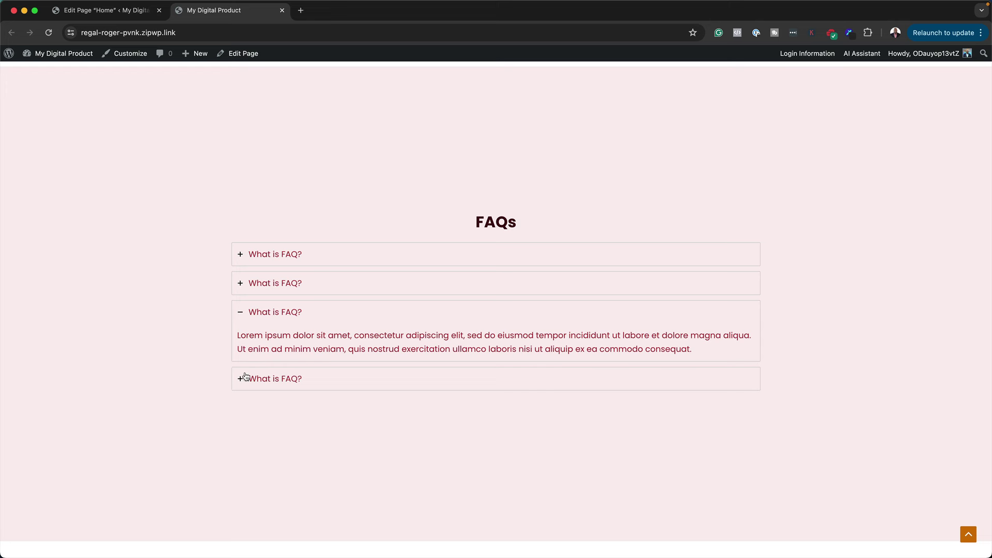
left_click(245, 377)
scroll(180, 340, "down", 6)
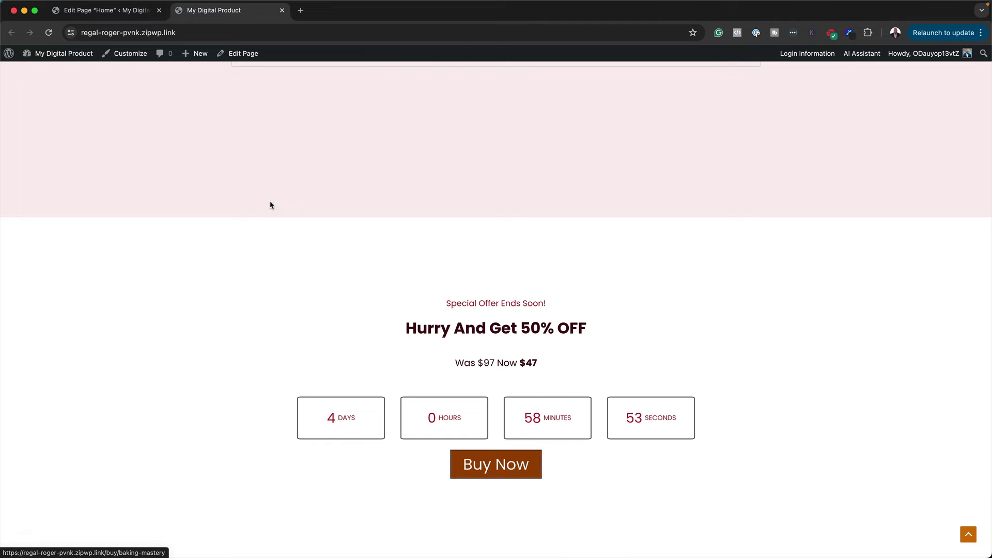
- Return to the Home page editor, review the special offer section and open the full library of Spectra blocks
left_click(138, 10)
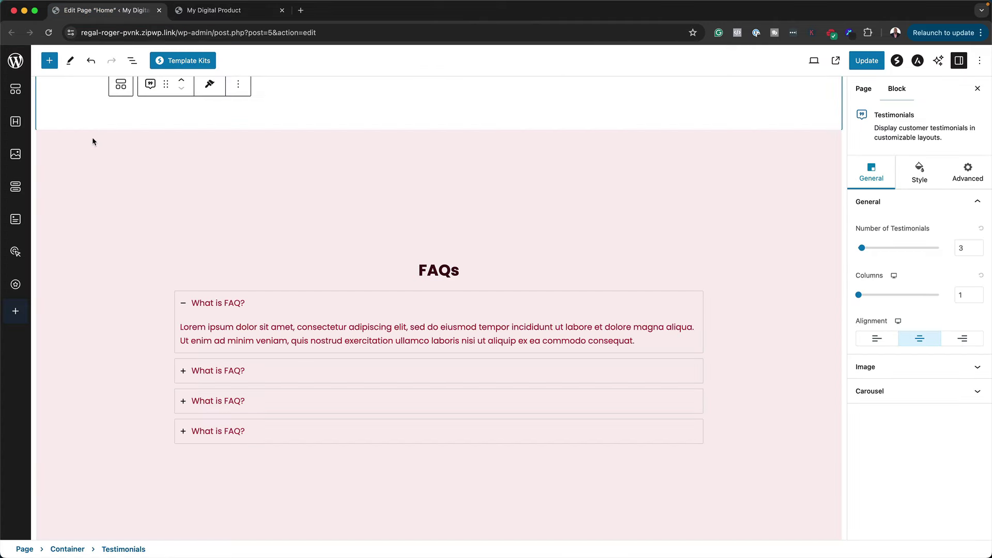
scroll(207, 261, "down", 2)
scroll(216, 250, "down", 4)
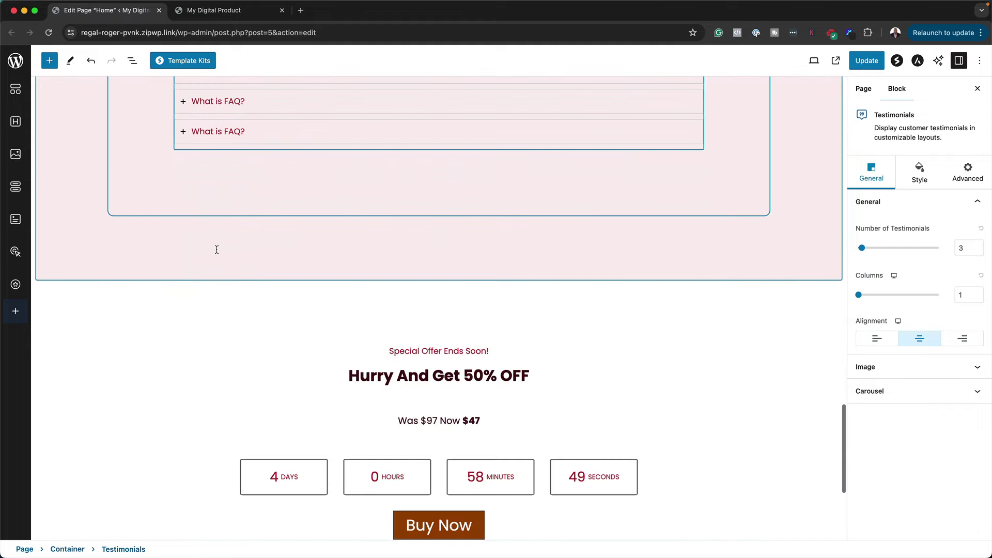
scroll(216, 250, "down", 3)
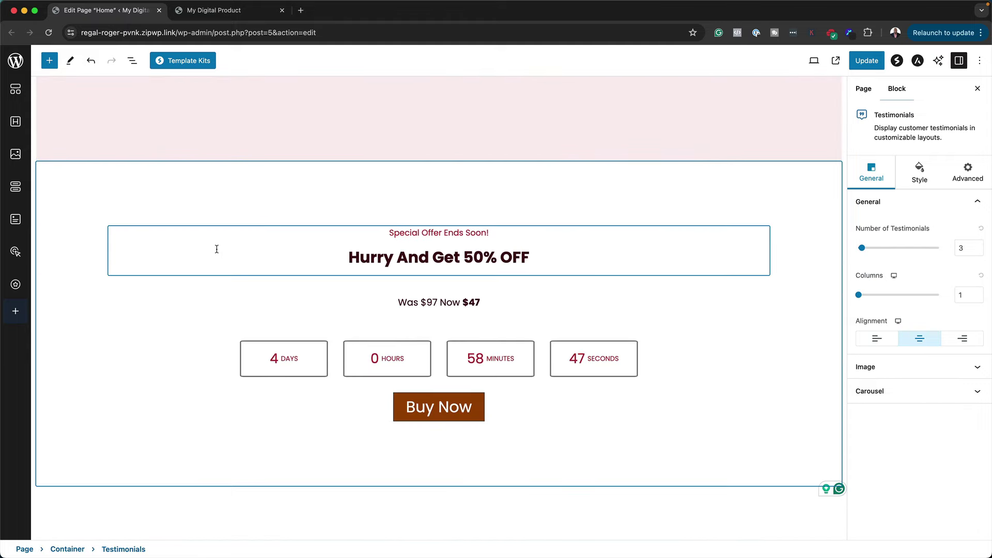
scroll(216, 249, "up", 7)
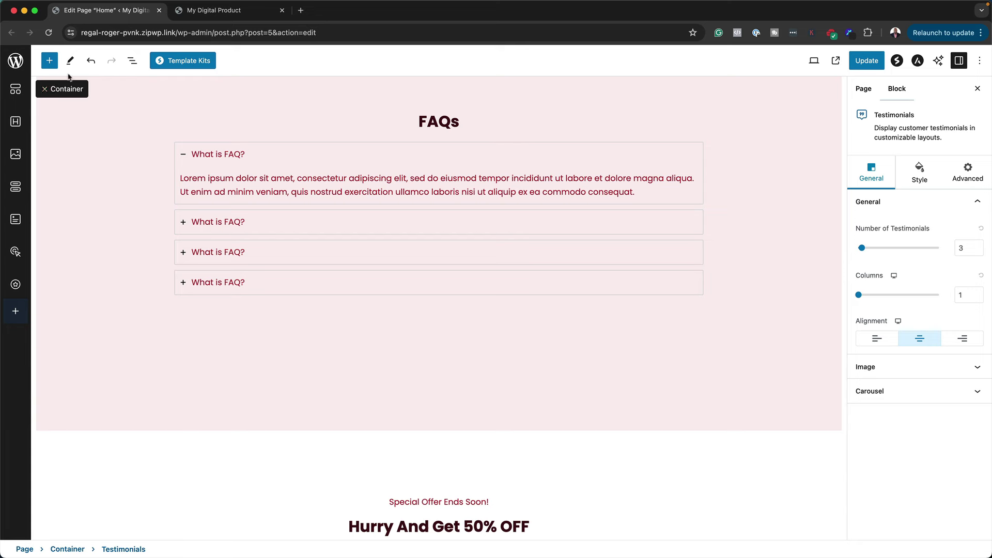
left_click(51, 61)
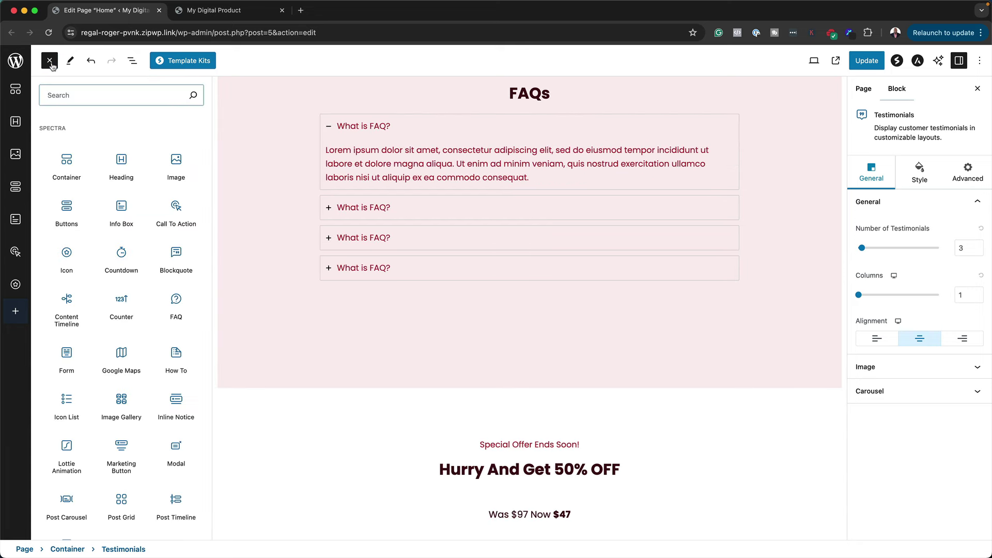